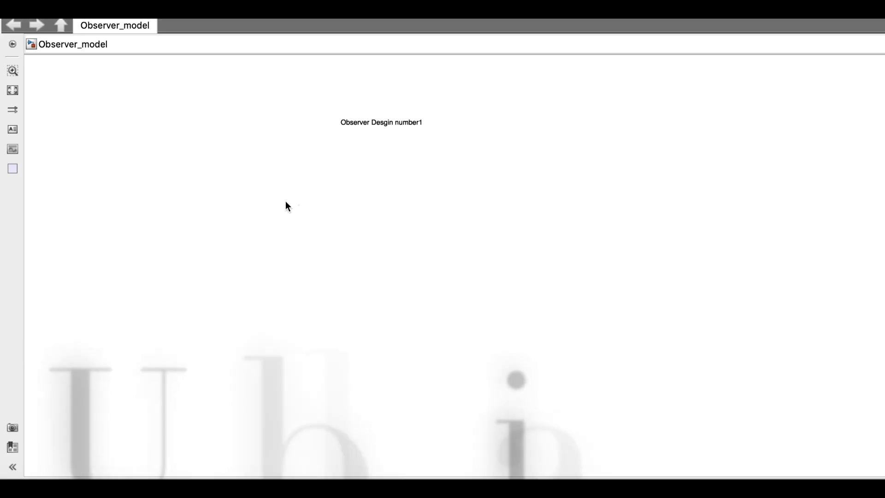
key("super+space")
type("gain")
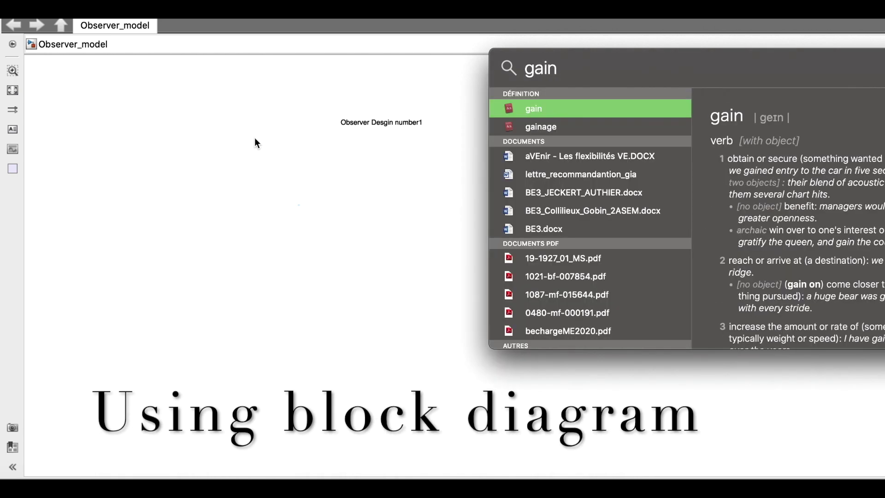
key("Escape")
Add a Gain block and an Integrator block to the empty model canvas
double_click(245, 156)
type("gain")
key("Return")
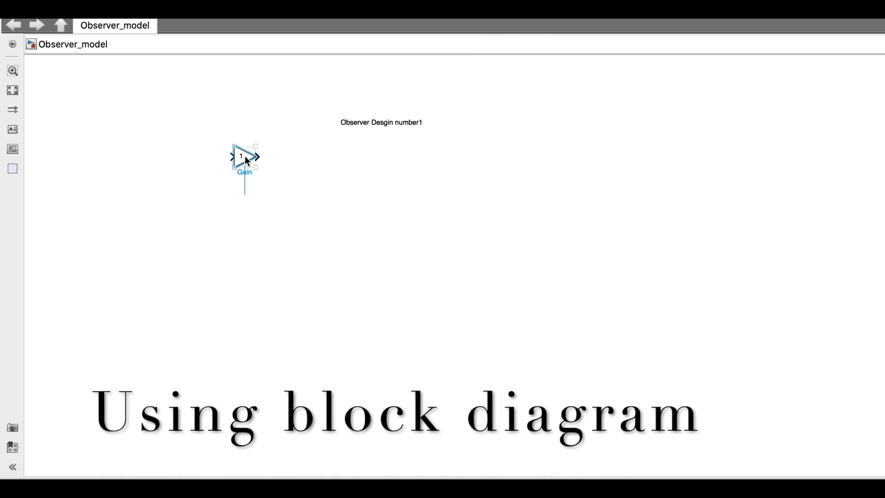
left_click_drag(245, 156, 284, 181)
double_click(333, 206)
type("integ")
key("Return")
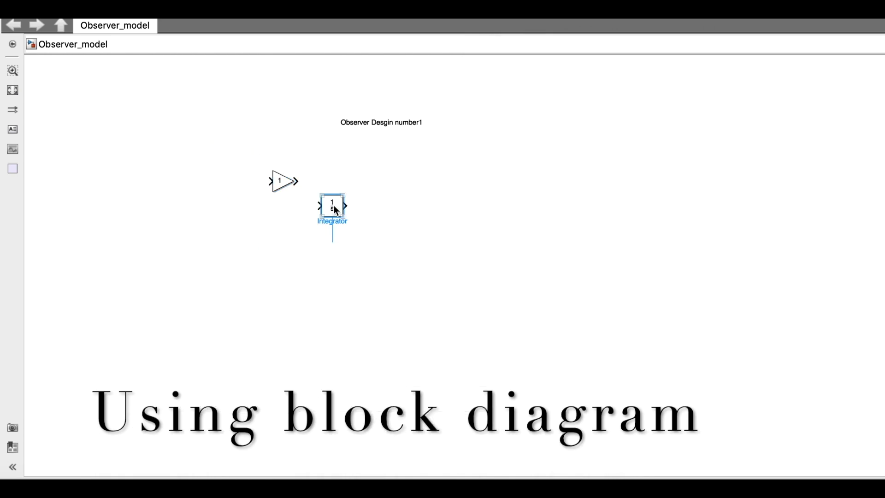
Add a Scope block below the Integrator and a Step source block in front of it
double_click(360, 269)
type("scop")
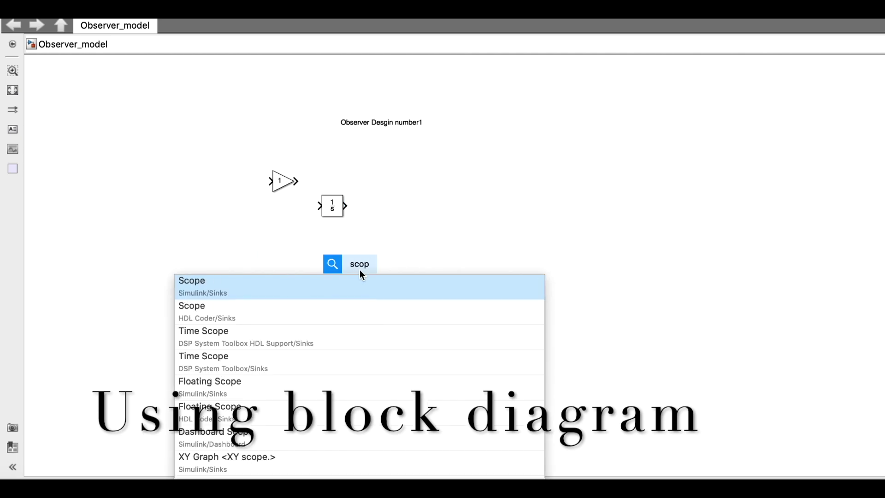
key("Return")
double_click(197, 234)
type("step")
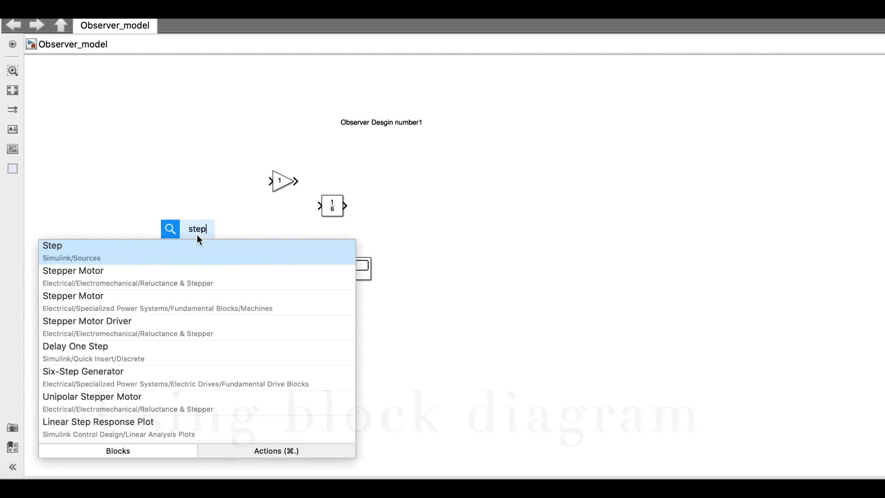
key("Return")
Move the Gain block past the Integrator and undo the two extra copies made of it
left_click_drag(285, 184, 470, 297)
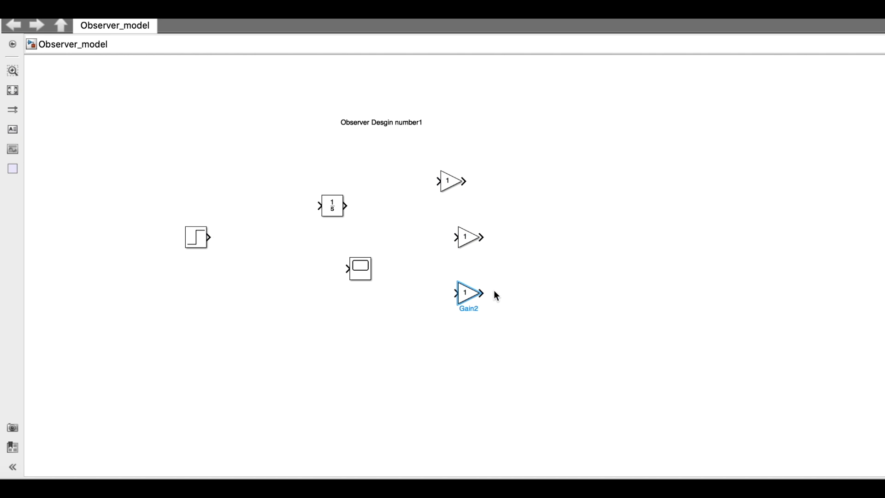
key("super+z")
key("super+z")
Set the Gain block's gain to A with Matrix(K*u) multiplication
double_click(450, 181)
type("A")
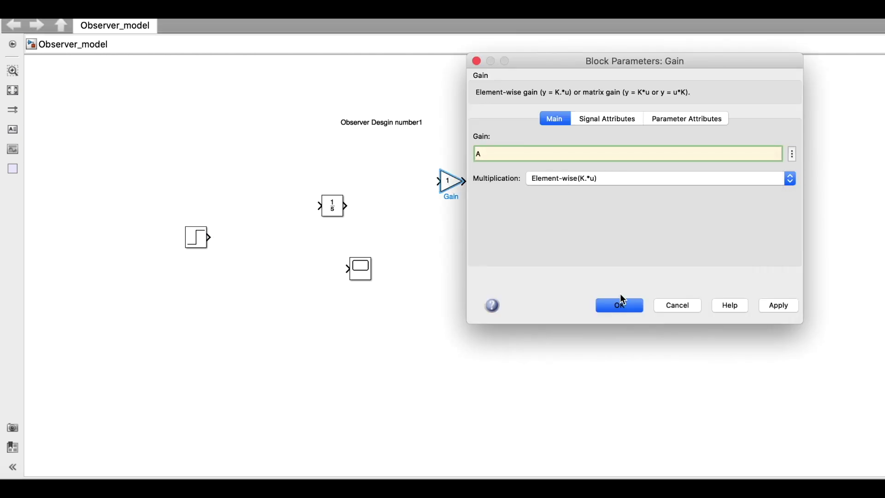
left_click(601, 179)
left_click(600, 188)
left_click(625, 302)
Make three copies of the A gain block below it and set the first copy's gain to B
left_click_drag(446, 179, 447, 246)
left_click_drag(447, 246, 452, 342)
double_click(450, 247)
type("B")
left_click(613, 374)
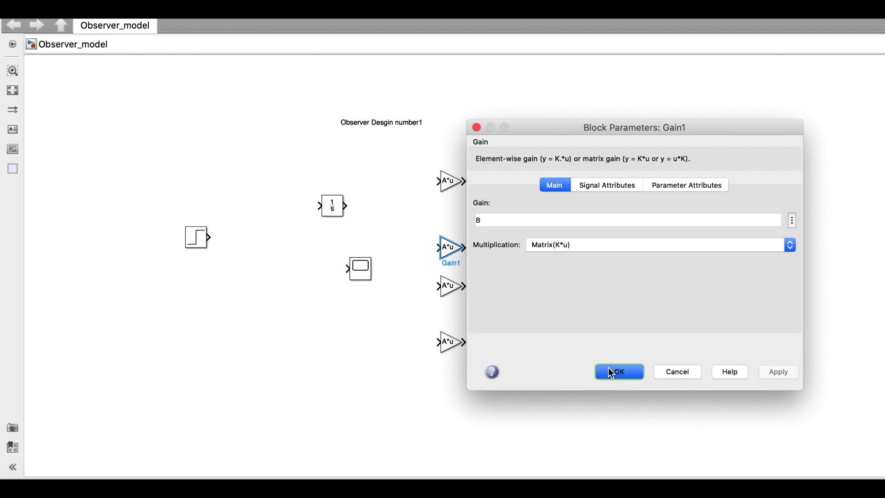
Set the gains of the remaining two copied Gain blocks to C and D
double_click(450, 286)
type("C")
left_click(618, 409)
double_click(452, 341)
type("D")
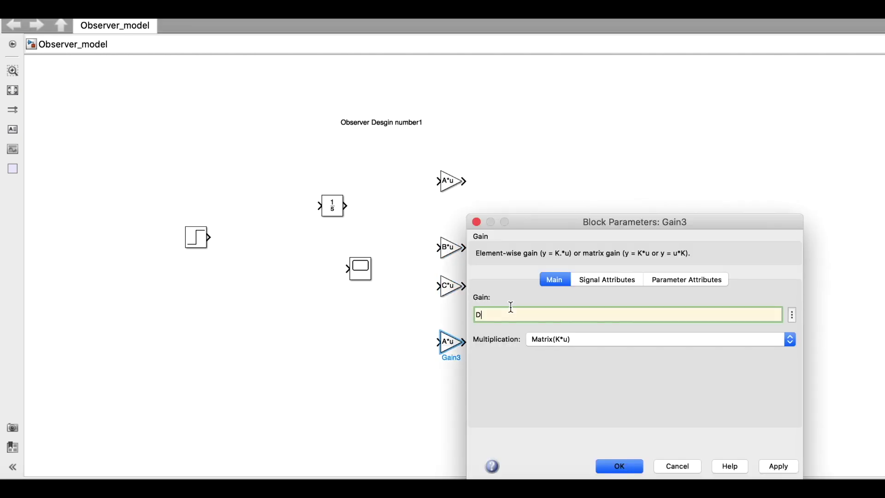
left_click(621, 467)
Add a Sum block before the Integrator and align the Step block, named U, with it
right_click(295, 261)
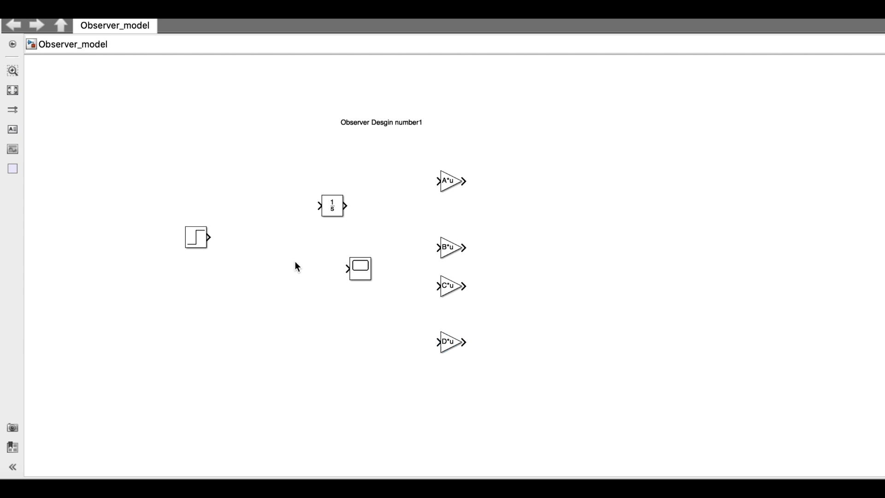
left_click(240, 294)
type("s")
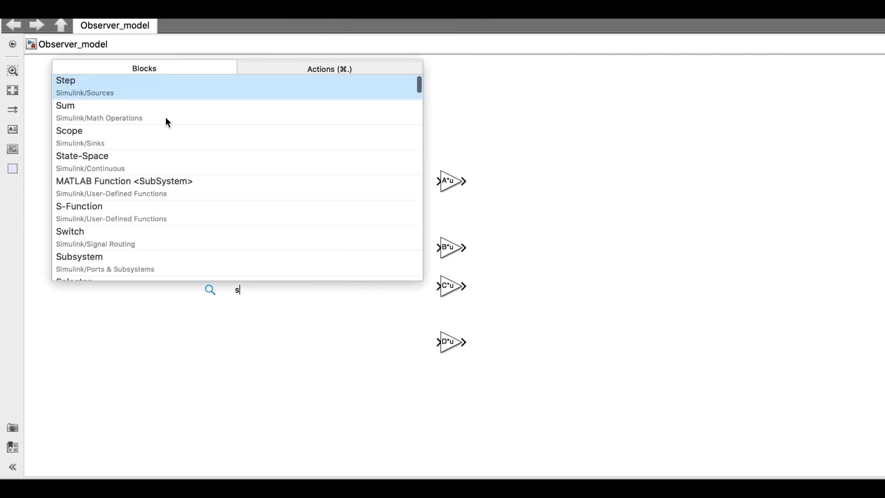
type("um")
key("Return")
left_click_drag(239, 299, 274, 195)
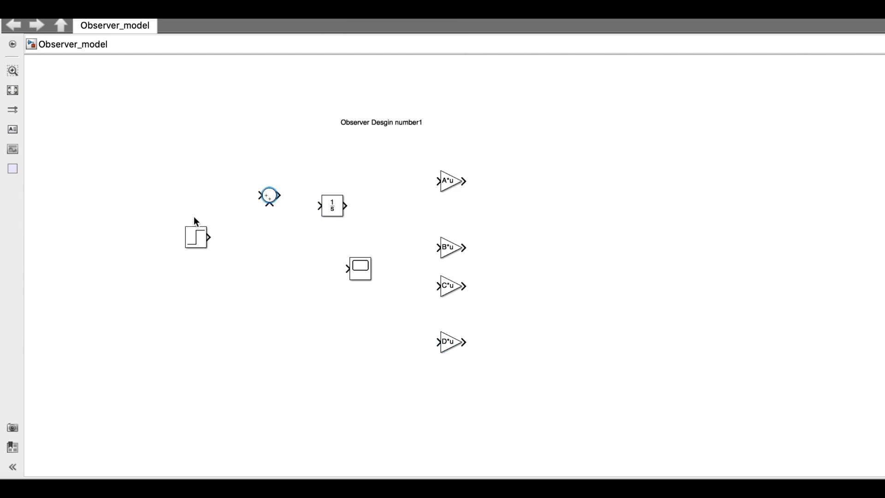
left_click_drag(200, 247, 192, 206)
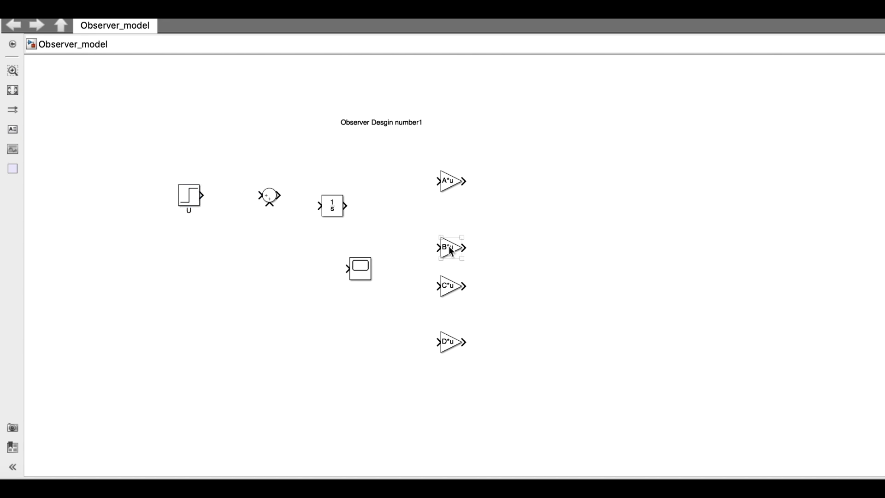
Connect the B gain to the Step block's output and place the A gain below the Sum block, rotated to point upward
left_click_drag(450, 252, 224, 197)
left_click_drag(454, 181, 282, 248)
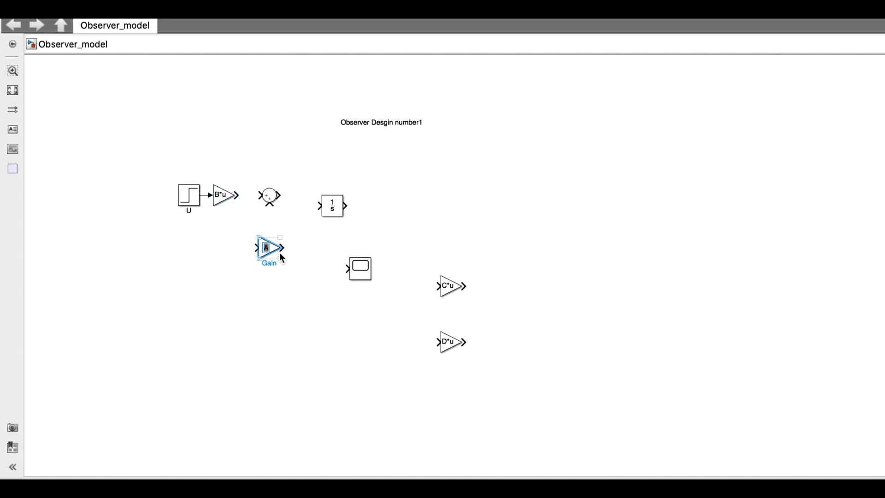
key("ctrl+r")
key("ctrl+r")
key("ctrl+r")
left_click(335, 226)
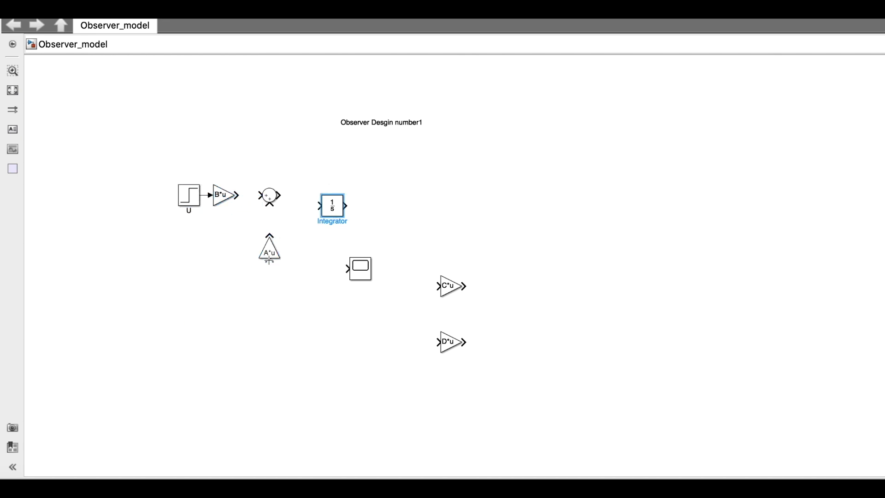
Wire the B and A gains into the Sum block, the Sum into the Integrator, and the Integrator's output back to the A gain
left_click_drag(269, 260, 269, 302)
left_click_drag(269, 236, 269, 203)
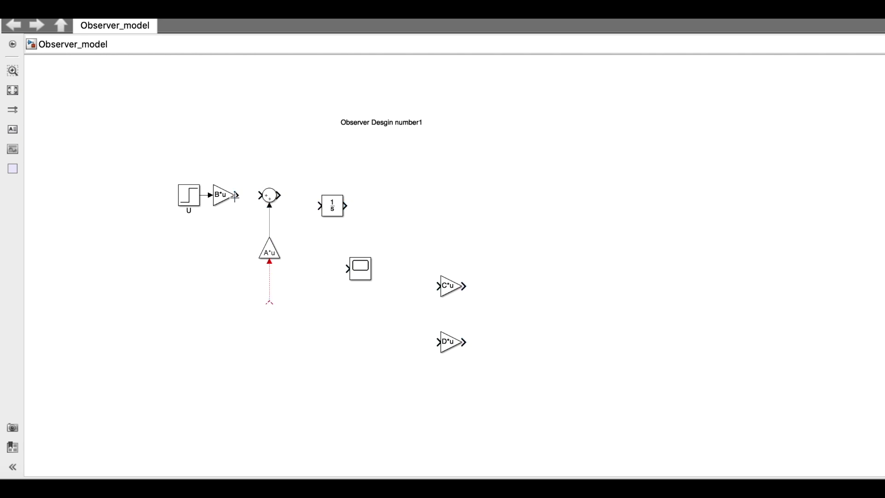
left_click_drag(333, 206, 315, 195)
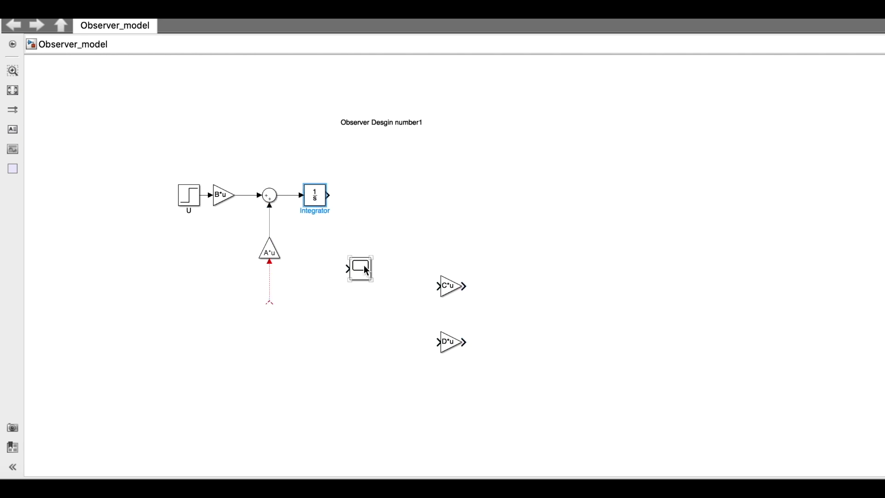
left_click_drag(365, 272, 467, 235)
left_click_drag(328, 195, 270, 302)
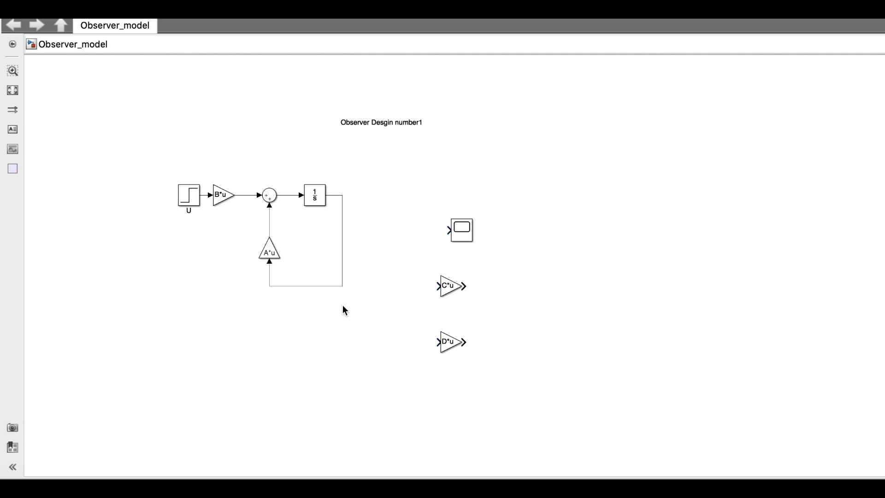
Connect the C gain to the Integrator output and the D gain to a branch of the U signal, and copy the Sum block
left_click_drag(451, 274, 386, 183)
left_click_drag(190, 200, 169, 200)
left_click_drag(445, 341, 267, 140)
left_click_drag(271, 199, 434, 186)
left_click_drag(259, 142, 191, 160)
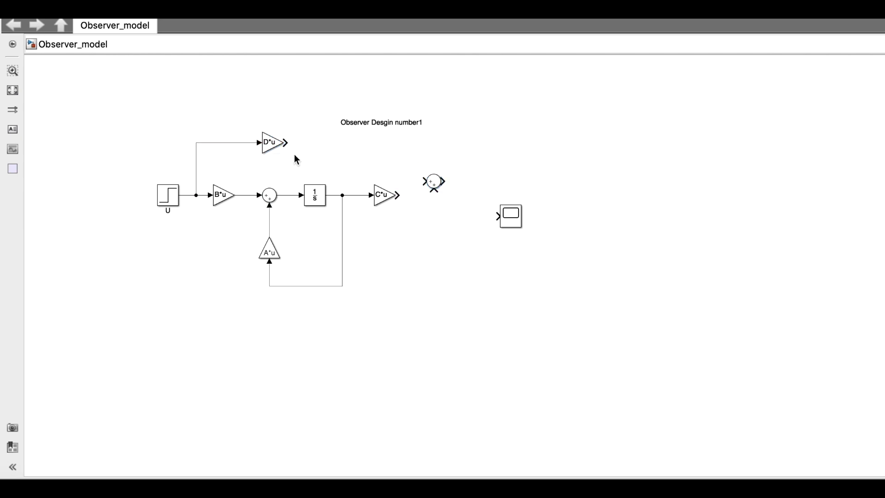
Feed the D and C gains through the copied Sum block into the Scope, and open the Scope
left_click_drag(285, 142, 433, 144)
mouse_move(398, 195)
left_mouse_down()
mouse_move(434, 154)
mouse_move(485, 143)
left_mouse_up()
mouse_move(511, 217)
left_mouse_down()
mouse_move(538, 207)
mouse_move(556, 181)
left_mouse_up()
left_click_drag(168, 200, 134, 203)
left_click(359, 123)
left_click(525, 168)
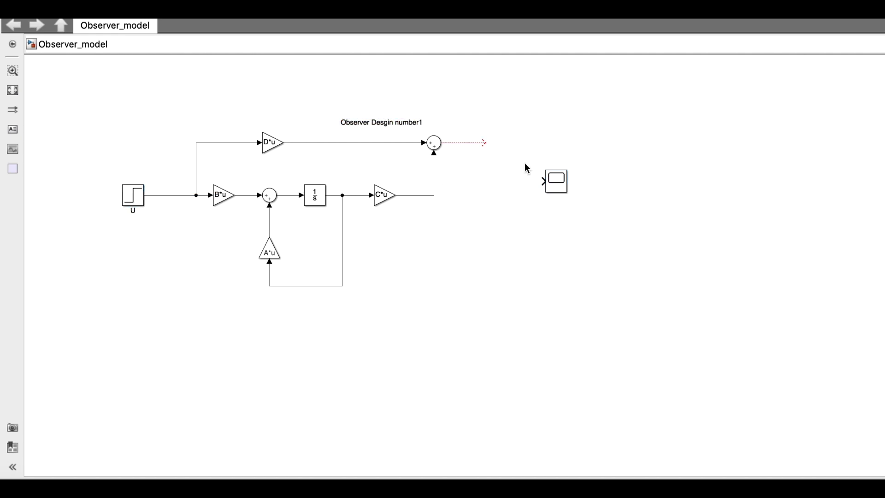
left_click_drag(553, 186, 507, 148)
left_click(448, 215)
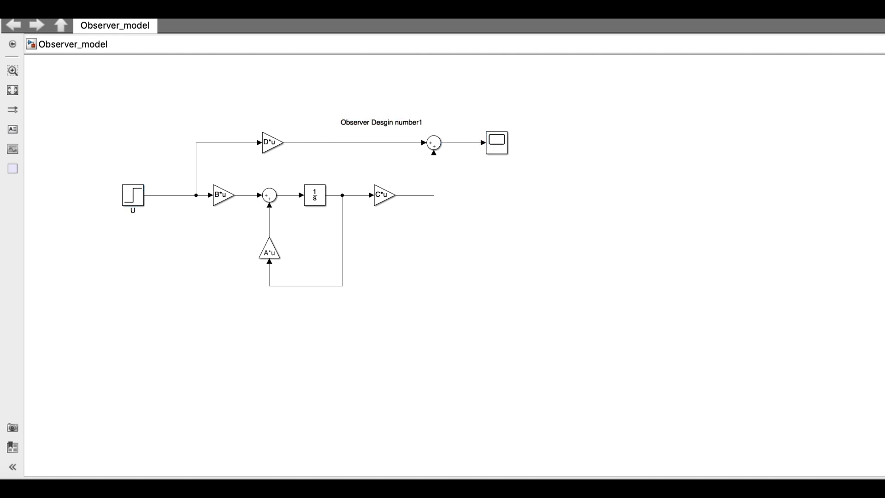
double_click(497, 141)
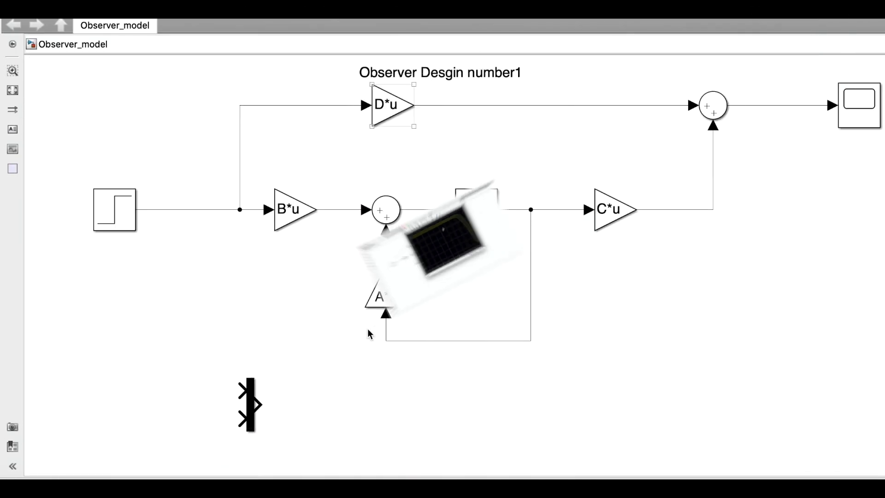
Duplicate the four gains, Sum and Integrator with their wiring below the original, and place the Mux in front of the copy
left_click_drag(645, 323, 241, 95)
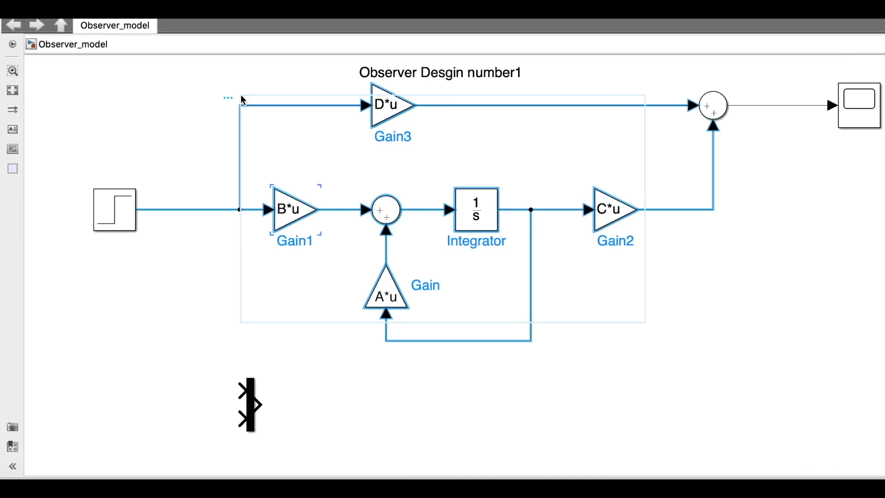
key("super+c")
key("super+v")
left_click_drag(499, 234, 635, 419)
left_click(441, 402)
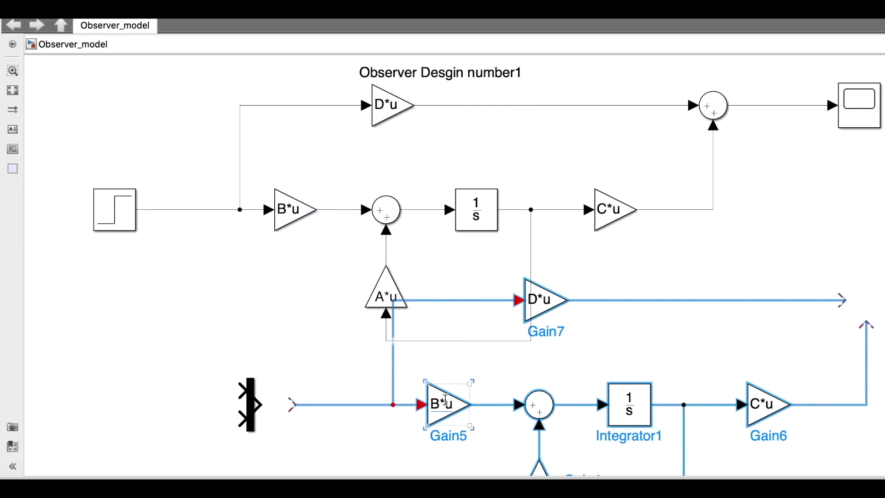
left_click(12, 90)
left_click_drag(442, 353, 403, 408)
key("space")
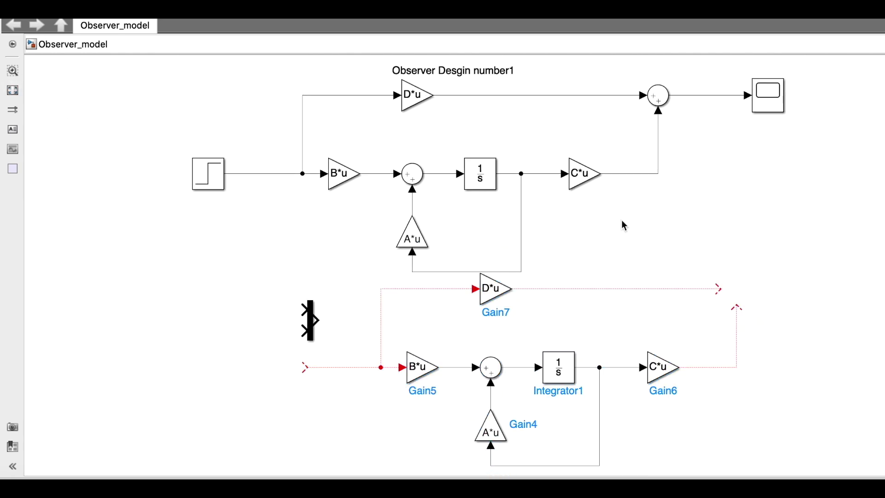
left_click_drag(307, 316, 193, 366)
Set the copied A gain to Aobs and the copied B gain to Bobs
double_click(490, 427)
type("Acobs")
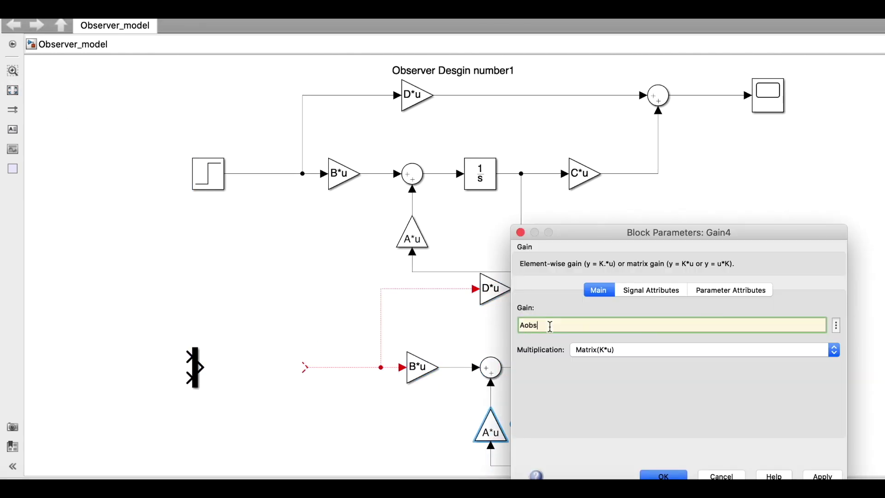
key("Return")
key("Return")
double_click(422, 367)
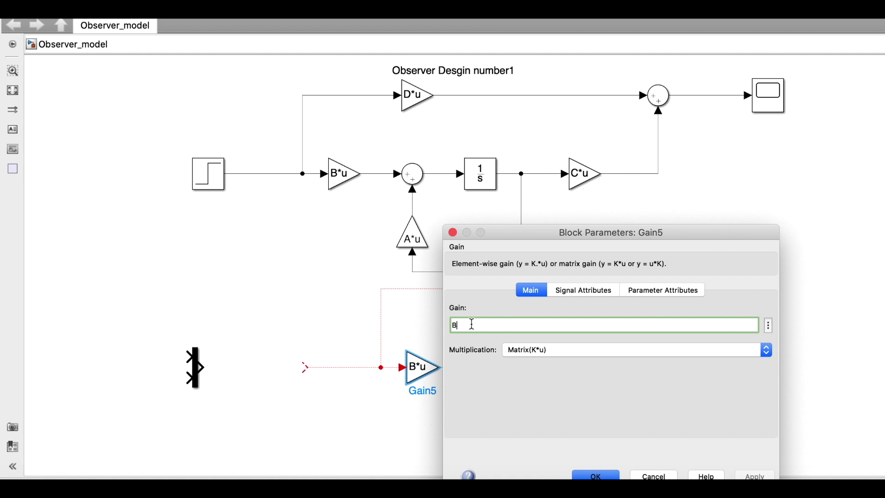
type("obs")
key("Return")
key("Return")
Set the copied D gain to Dobs and the copied C gain to Cobs
double_click(495, 288)
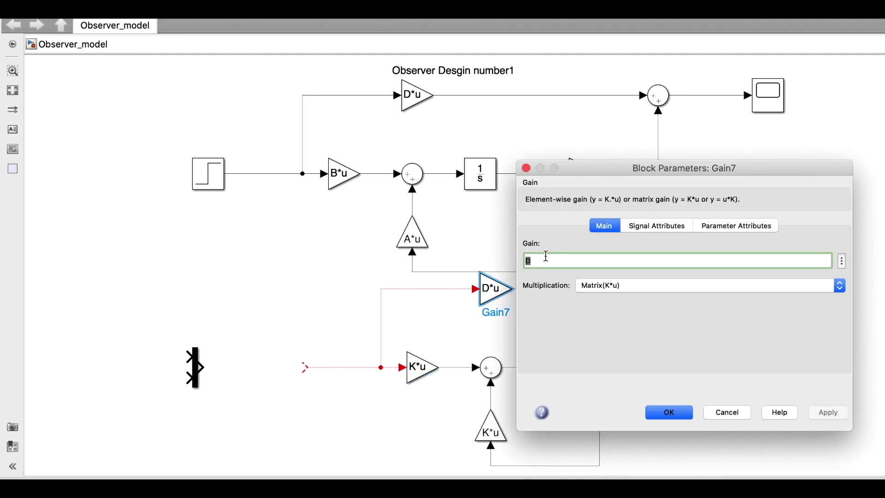
type("Dobs")
key("Return")
key("Return")
double_click(663, 368)
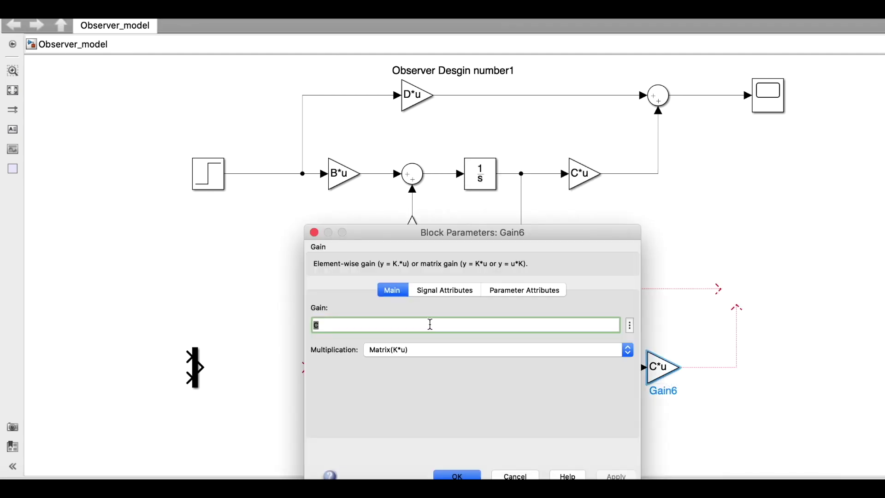
type("Cobs")
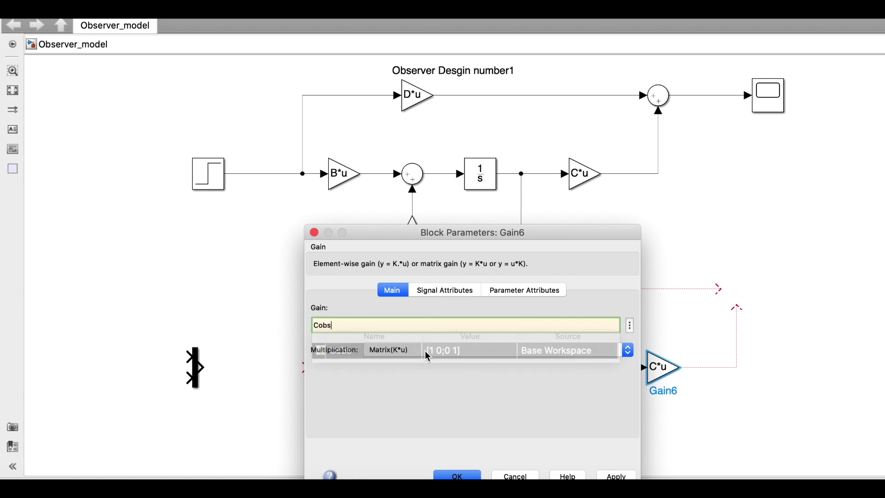
key("Return")
key("Return")
Wire the Step signal into the Mux's first input and the C gain's output into its second input
mouse_move(200, 364)
left_mouse_down()
mouse_move(268, 362)
mouse_move(253, 174)
left_mouse_up()
left_click(659, 173)
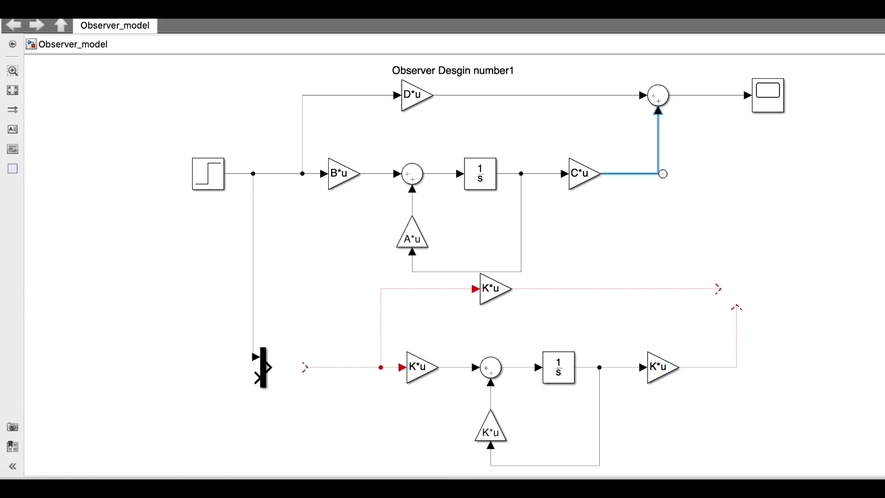
scroll(651, 171, "up", 6)
scroll(651, 171, "down", 7)
right_click(649, 173)
left_click(643, 178)
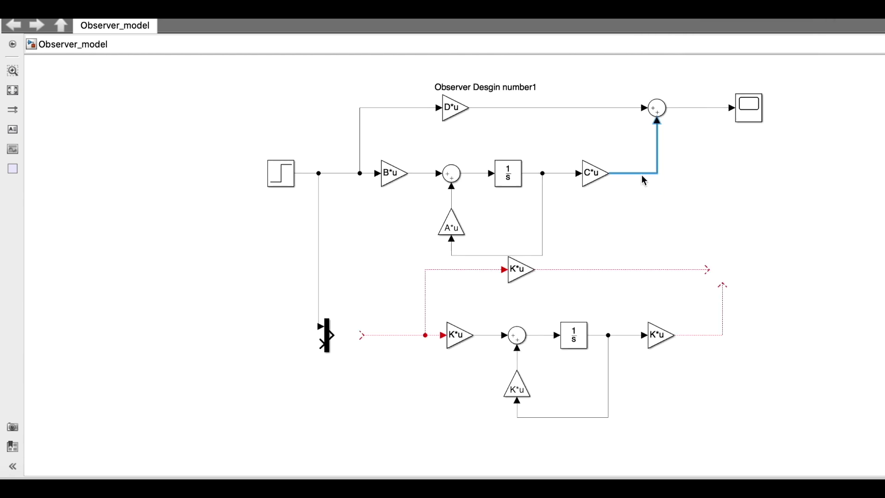
mouse_move(322, 343)
left_mouse_down()
mouse_move(460, 221)
mouse_move(644, 173)
left_mouse_up()
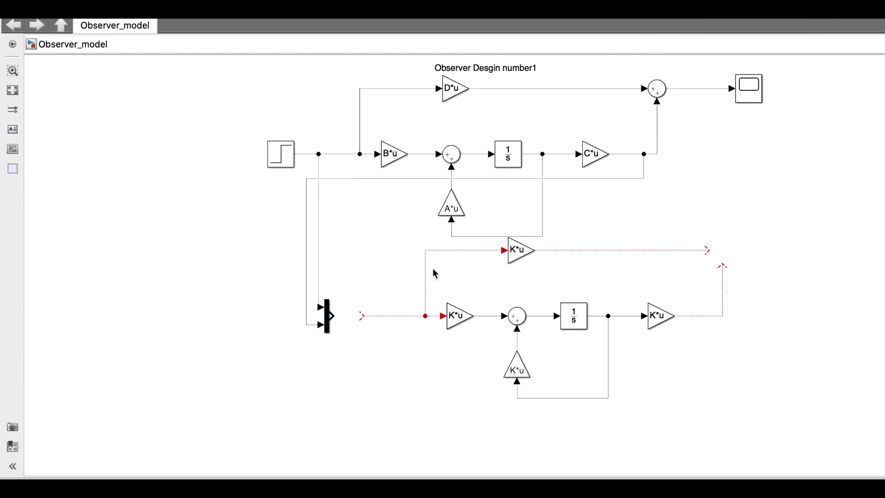
Connect the Mux output to the observer's input line and enlarge the Dobs gain block to show its label
left_click_drag(345, 316, 342, 315)
left_click_drag(534, 263, 555, 275)
left_click(713, 252)
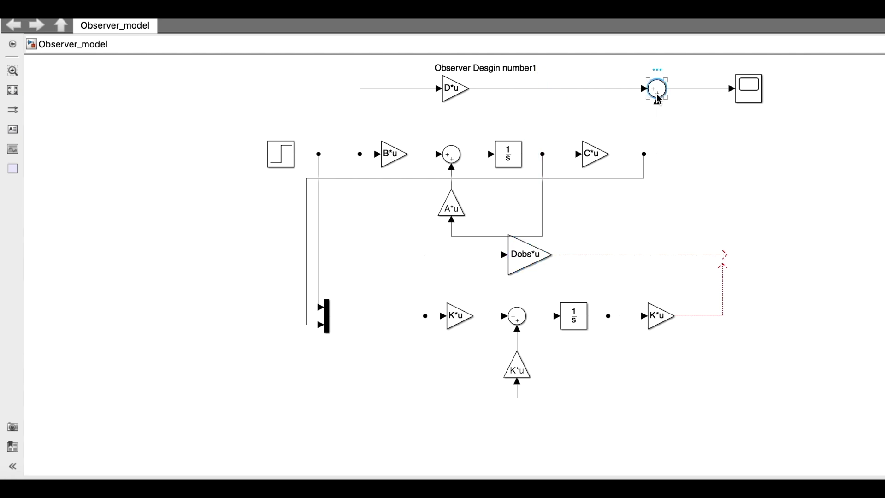
Copy the output Sum block next to the observer, change its second sign to minus, and feed the original Integrator's output into it
left_click_drag(656, 93, 749, 229)
double_click(748, 230)
left_click(530, 220)
key("BackSpace")
type("-")
key("Return")
left_click_drag(734, 224, 543, 203)
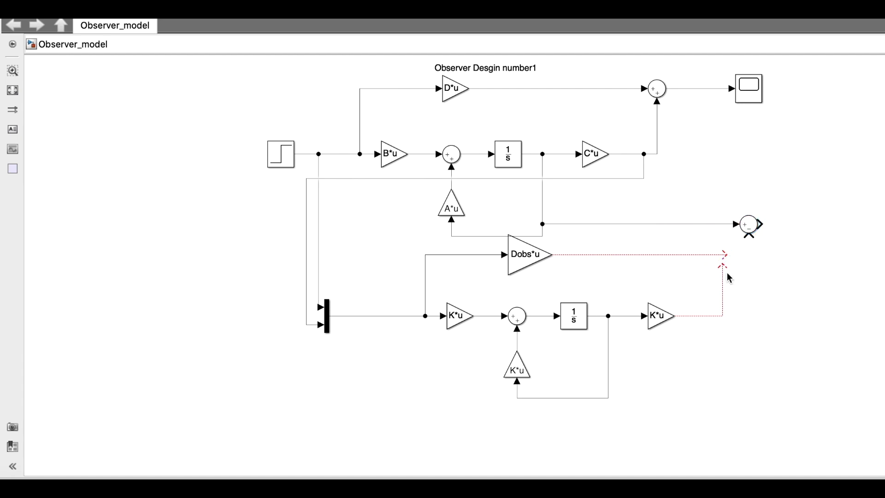
Delete the dangling output lines of the Dobs gain and the observer's output gain
left_click(690, 254)
key("Delete")
left_click_drag(723, 267, 698, 261)
key("Delete")
Change the second sign of the copied Sum block beside the Dobs gain to plus
double_click(697, 261)
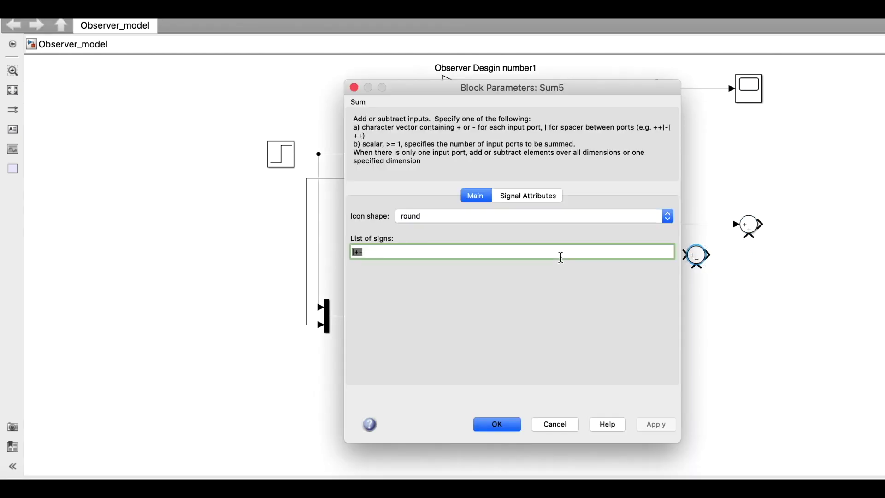
left_click(563, 253)
key("BackSpace")
type("+")
key("Return")
Wire the Dobs gain and the observer's output gain into the new Sum block, and its output into the comparison Sum's minus input
left_click_drag(555, 255, 682, 255)
left_click_drag(676, 316, 696, 266)
left_click_drag(752, 240, 749, 236)
Copy the Scope next to the comparison Sum, connect it to the Sum's output, and name it error
left_click_drag(751, 93, 807, 229)
left_click(775, 224)
double_click(798, 246)
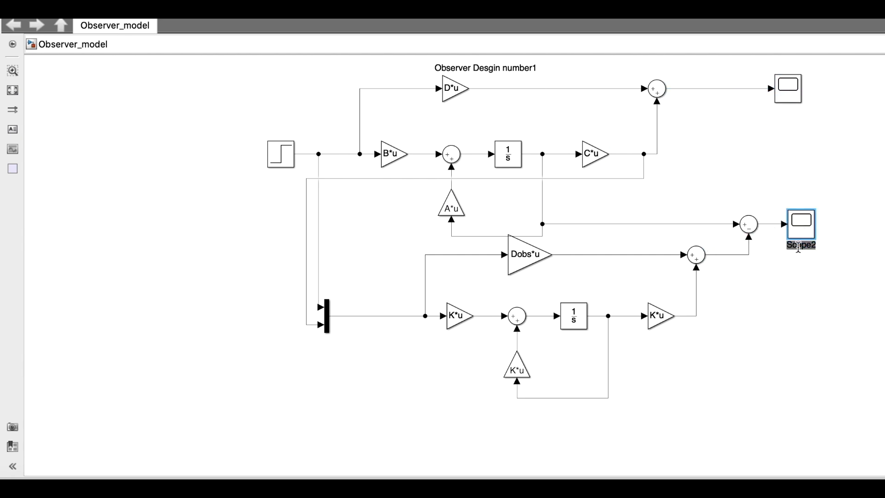
type("error")
left_click(412, 333)
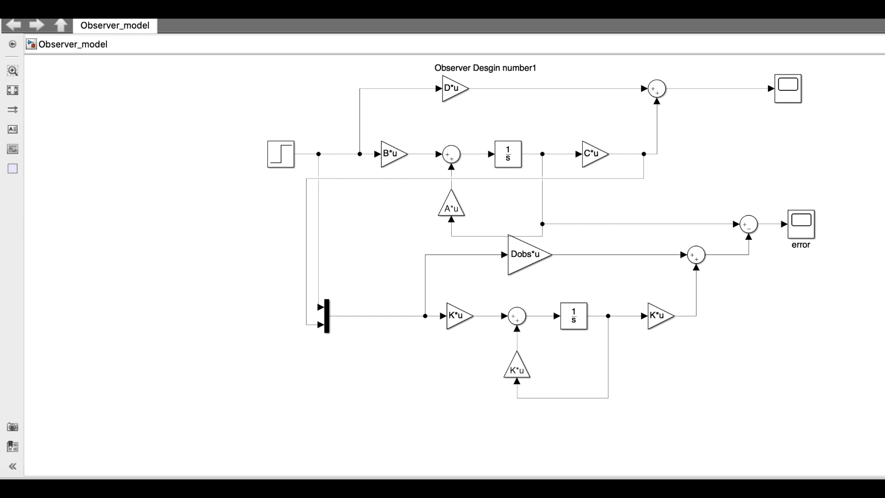
Check the error scope's plot and set the observer Integrator's initial condition to [0.01;0.01]
double_click(809, 224)
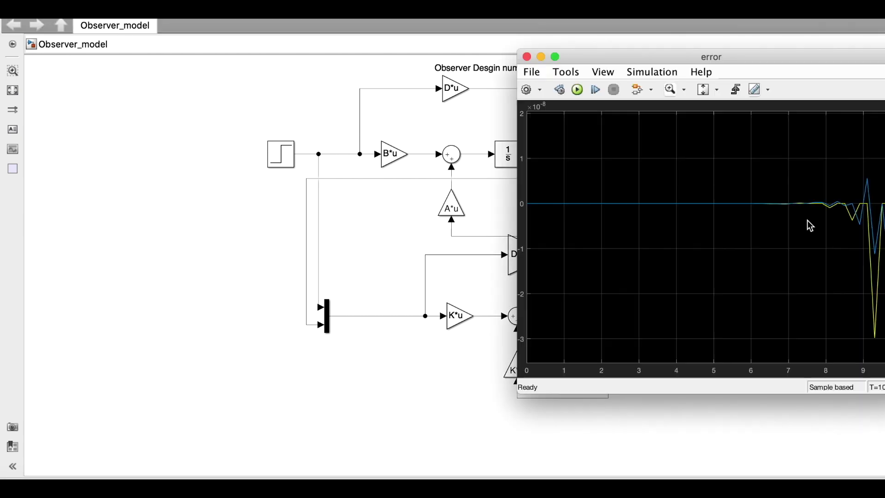
left_click_drag(809, 57, 536, 96)
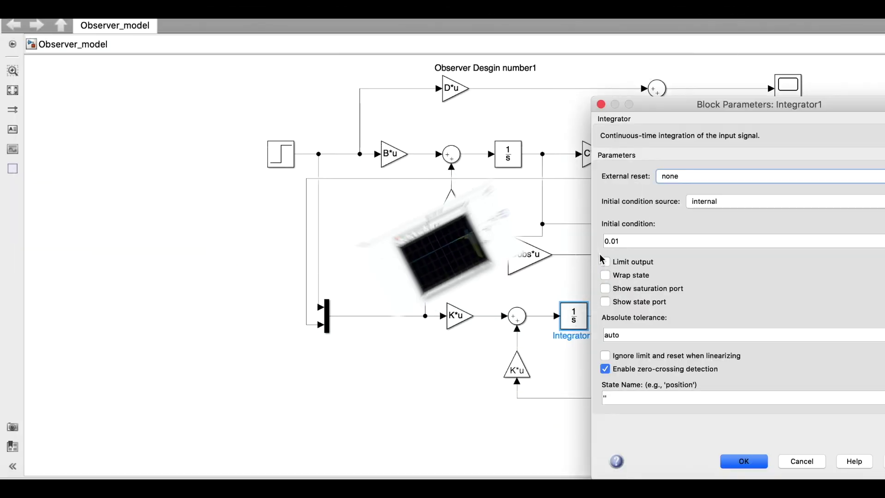
double_click(607, 241)
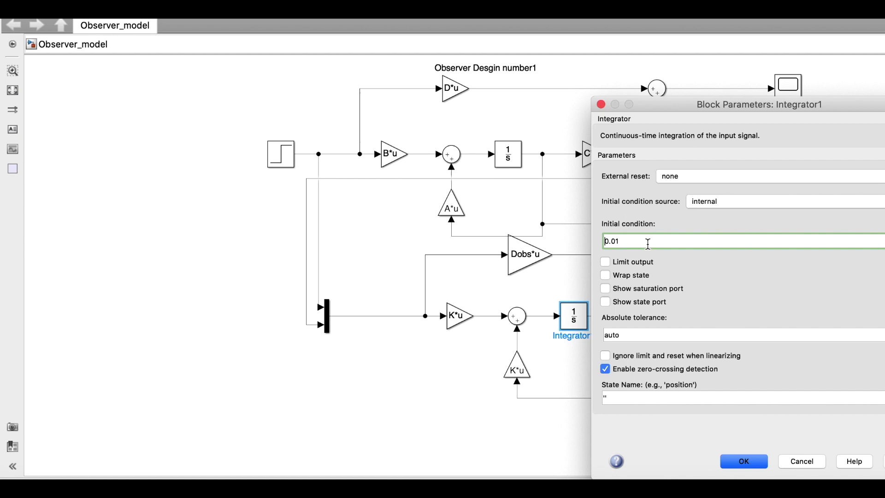
type("[")
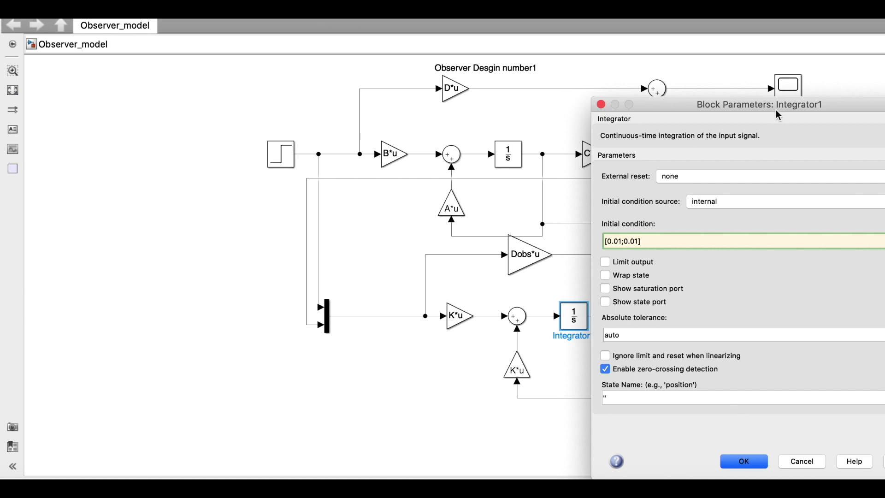
left_click(741, 460)
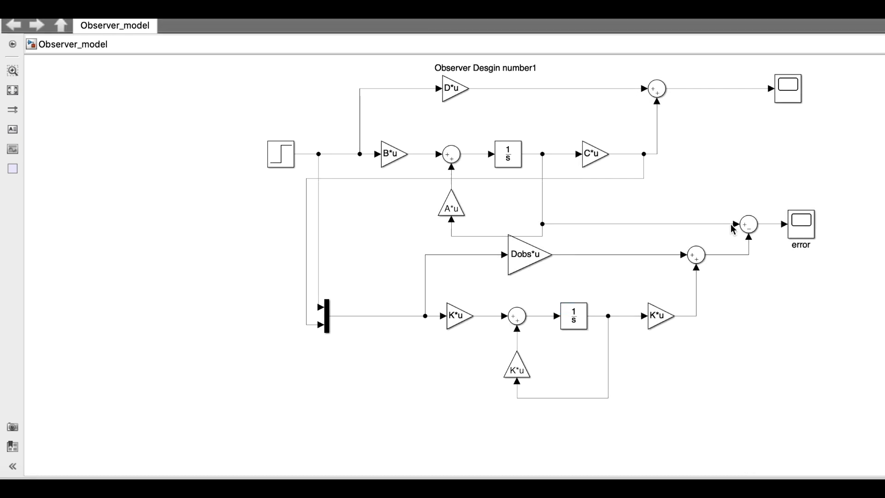
Reopen the error scope and display the legend on its plot
double_click(803, 234)
left_click(329, 107)
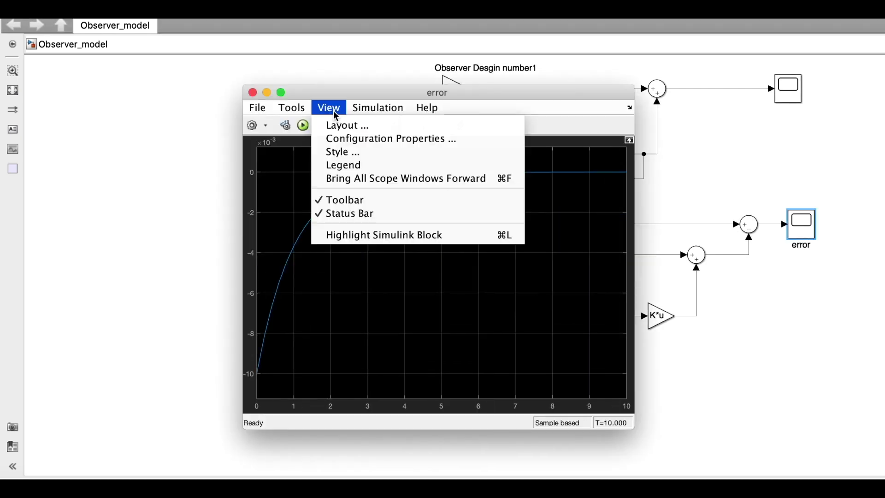
left_click(345, 166)
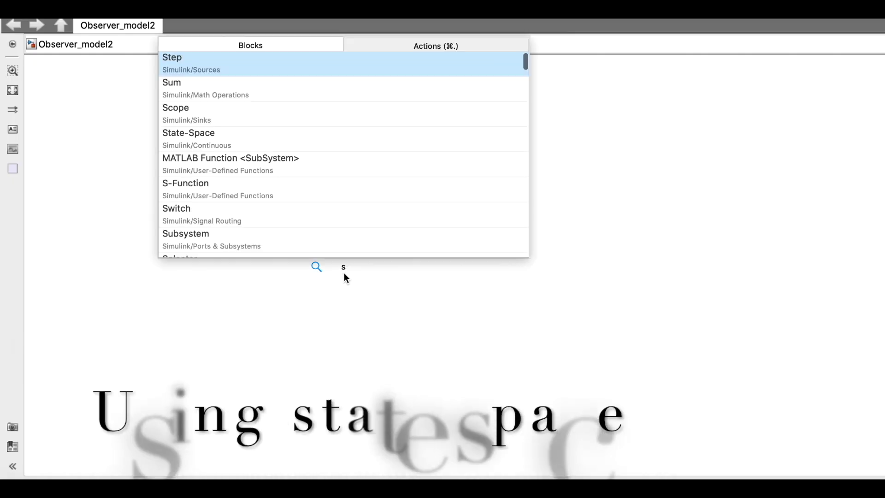
Insert a State-Space block into the empty Observer_model2 model
type("ts")
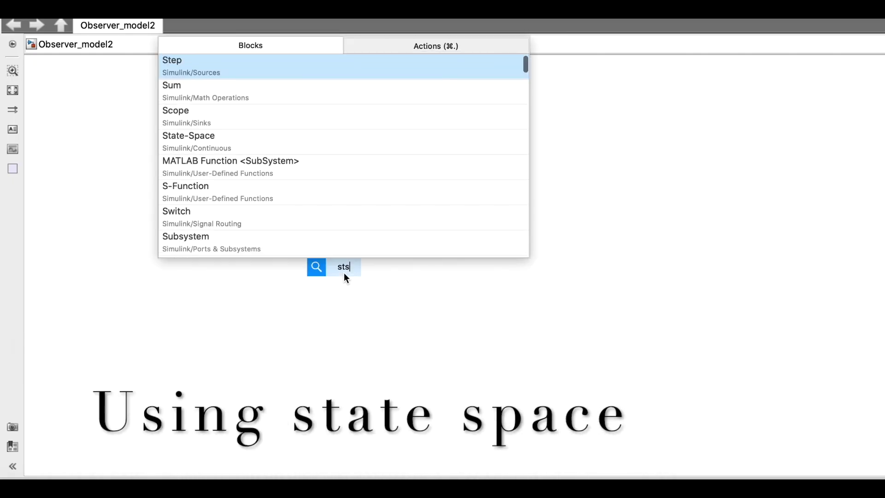
type("a")
key("BackSpace")
key("BackSpace")
type("a")
left_click(310, 76)
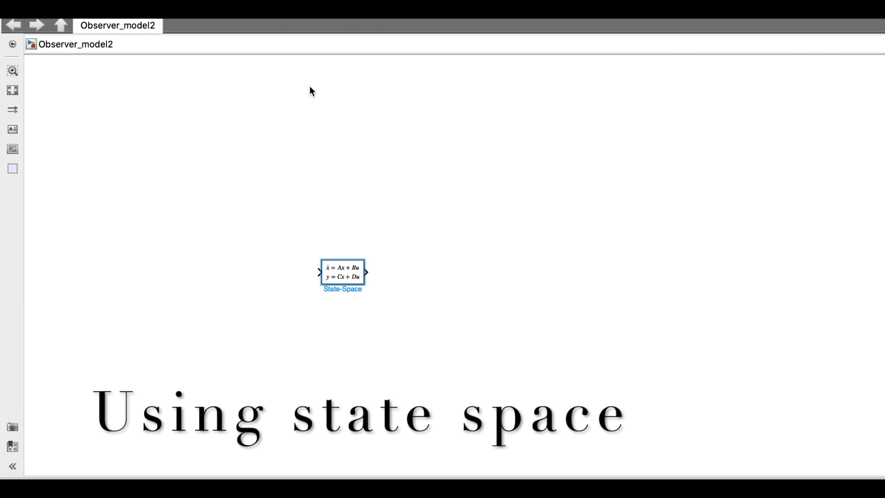
Move the State-Space block higher on the canvas and place a copy directly below it
left_click_drag(335, 188, 385, 286)
key("Escape")
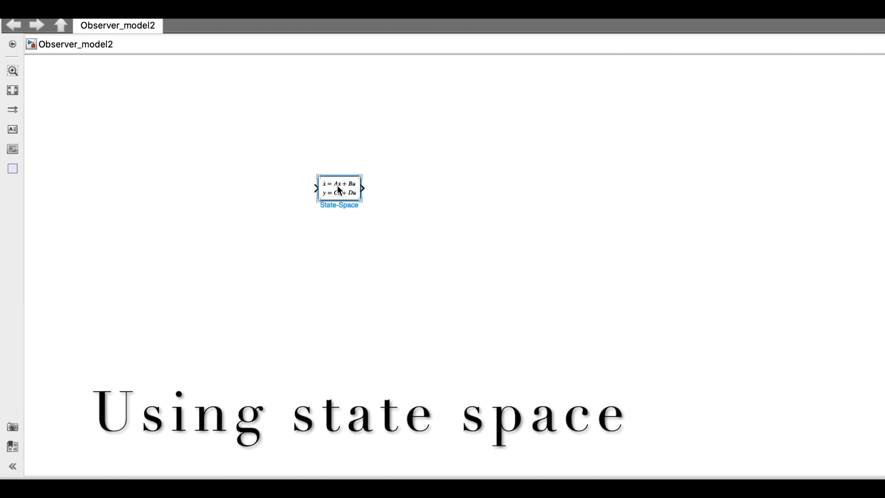
left_click_drag(339, 190, 336, 245)
left_click(352, 252)
left_click(394, 212)
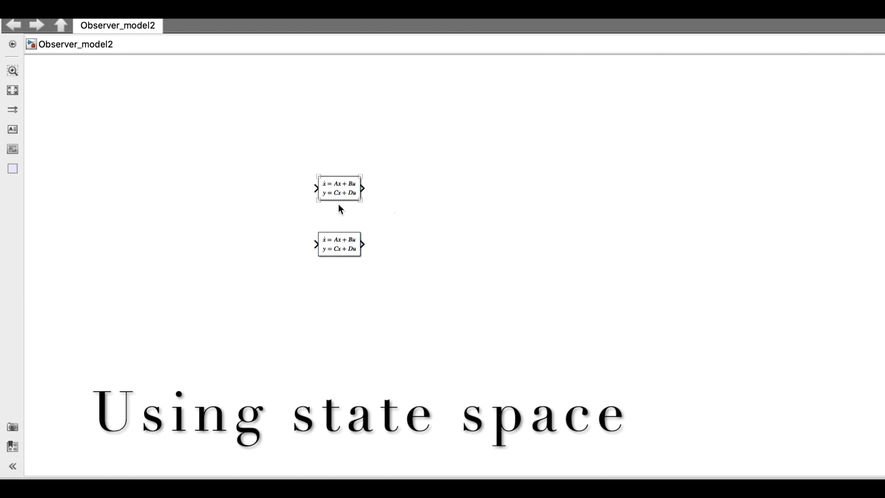
double_click(339, 205)
type("sta")
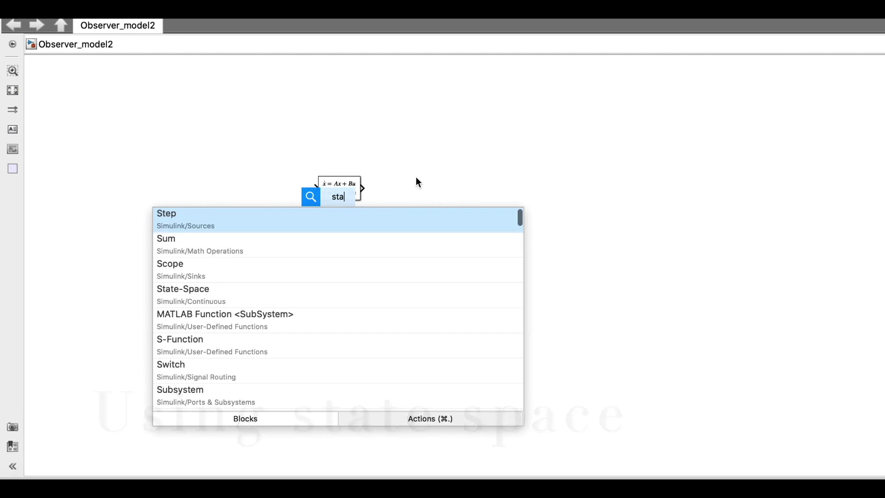
key("Escape")
Set the upper State-Space block's A matrix to A, B to B, and C to eye(2)
double_click(340, 194)
type("A")
left_click(395, 126)
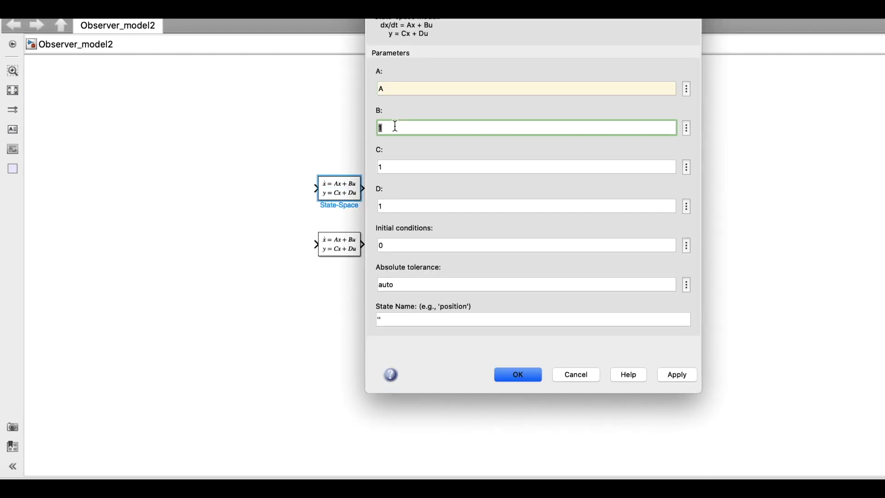
type("B")
key("Escape")
left_click(395, 167)
type("eye")
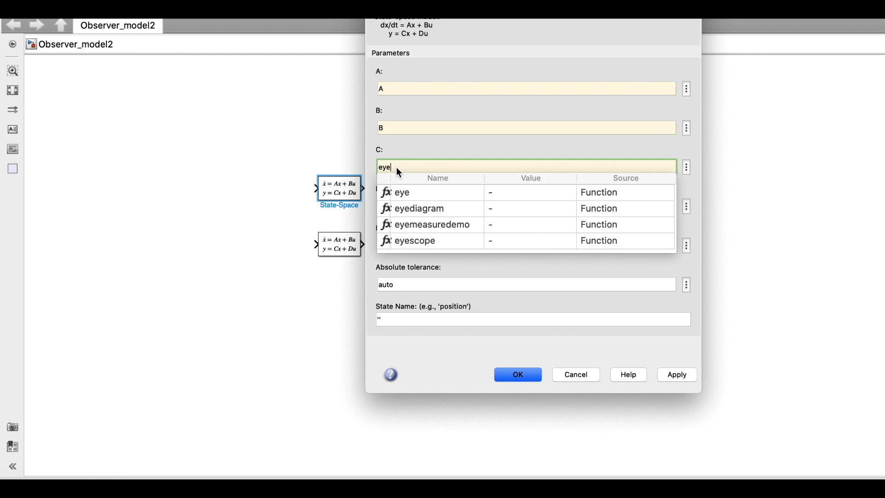
type("(2)")
key("Return")
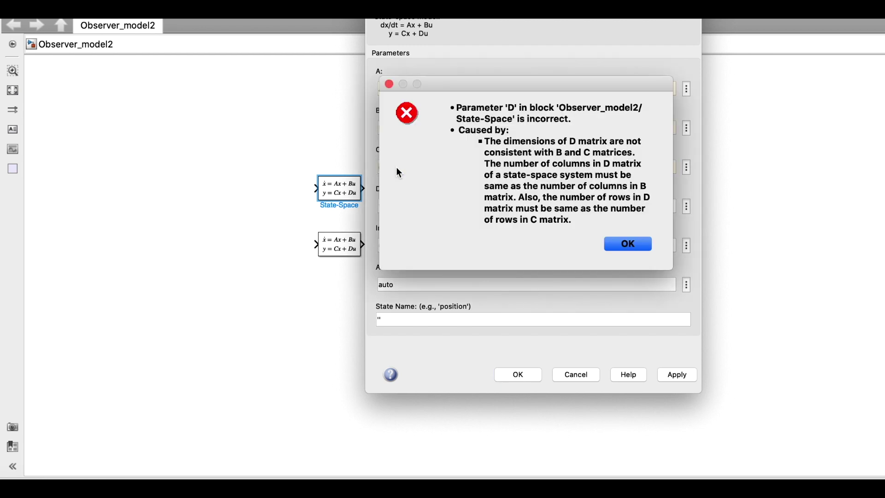
Set the upper State-Space block's D matrix to a two-row zeros matrix and accept the parameters
left_click(614, 244)
left_click(405, 203)
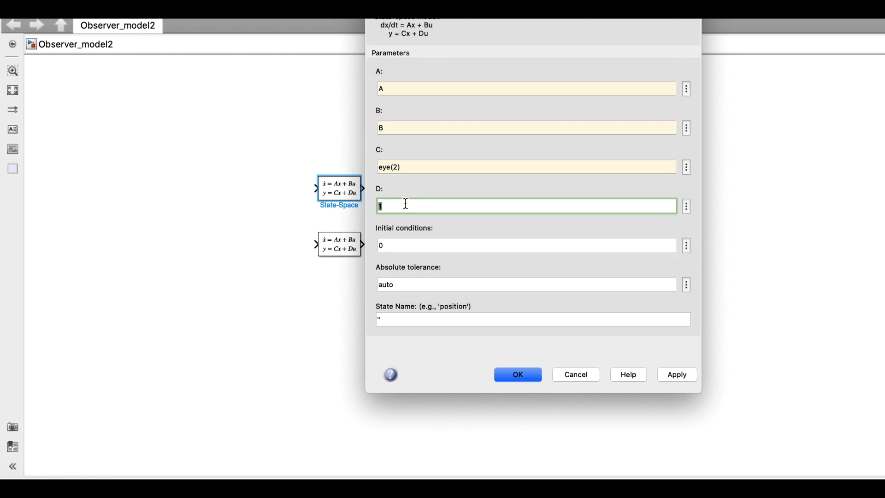
type("zeros(2,2)")
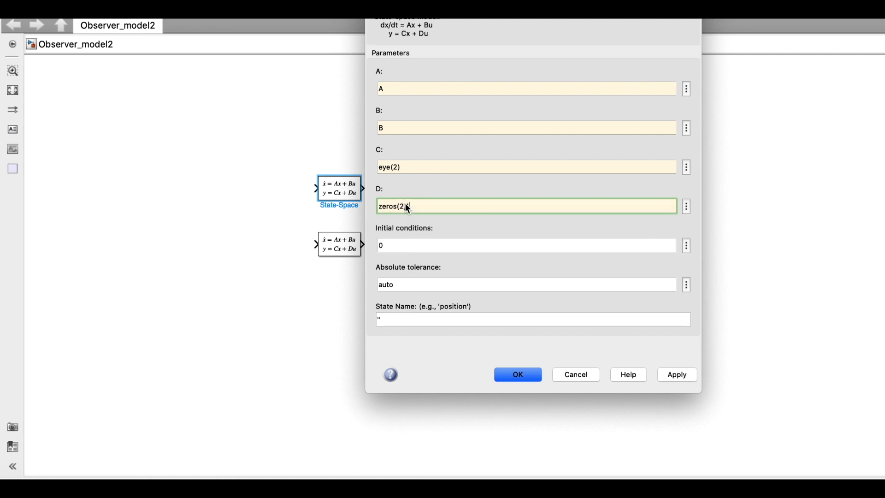
key("Return")
Set the lower State-Space block's A matrix to Aobs and its B matrix to Bobs
double_click(347, 245)
type("Ab")
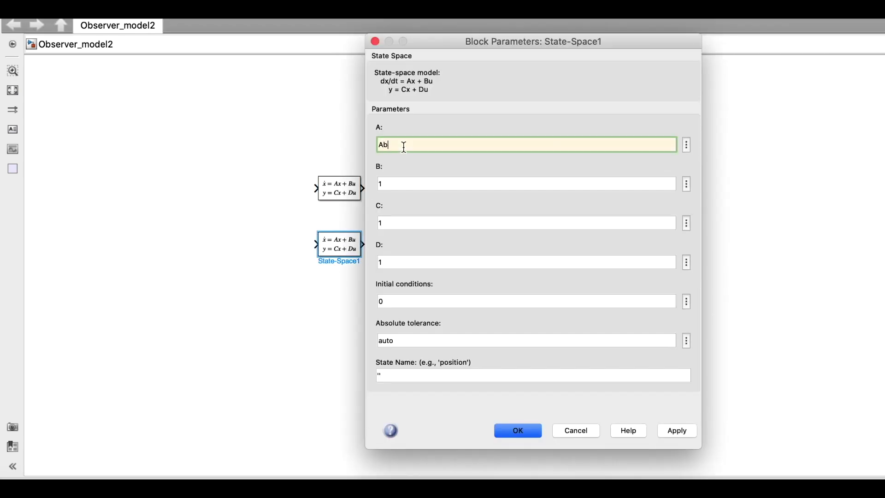
left_click(411, 170)
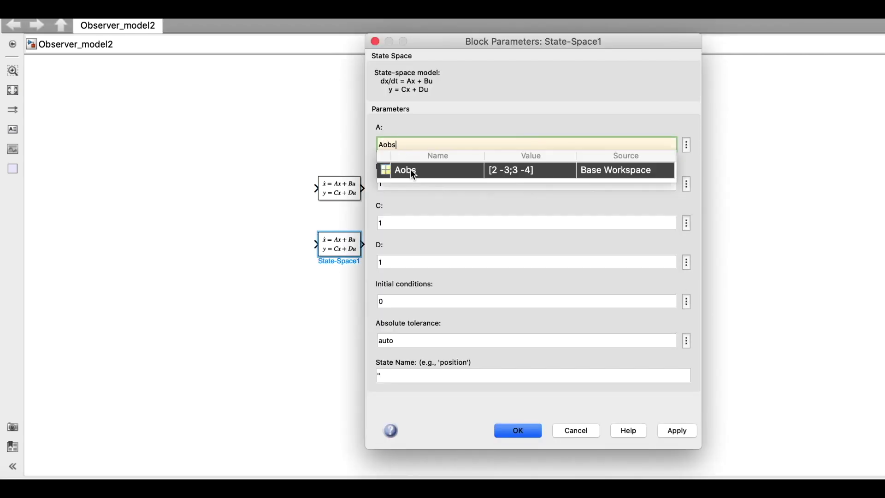
left_click(403, 184)
type("Bobs")
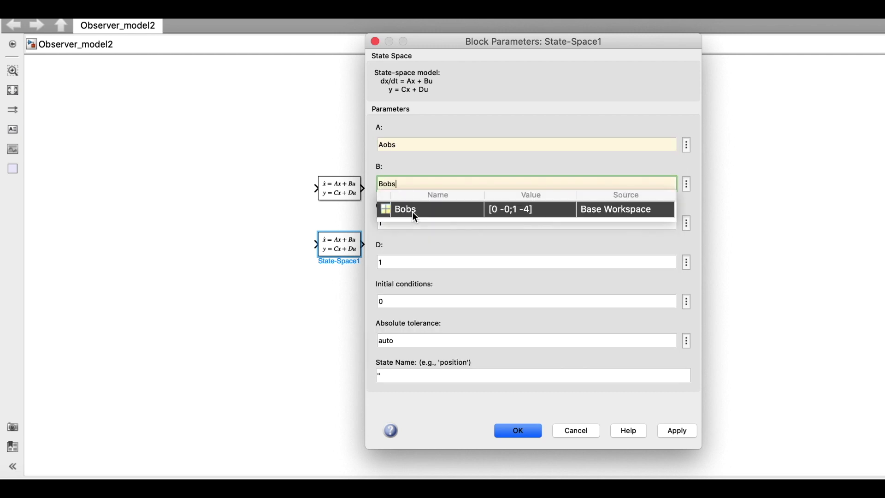
left_click(412, 209)
Set the lower State-Space block's C matrix to Cobs and D to Dobs, and accept the parameters
left_click(405, 223)
type("Cobs")
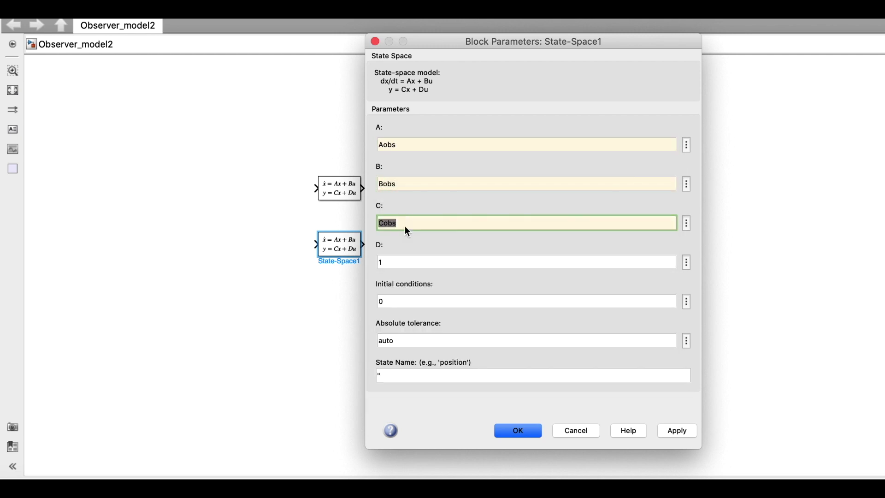
left_click(406, 249)
left_click(407, 258)
type("Dobs")
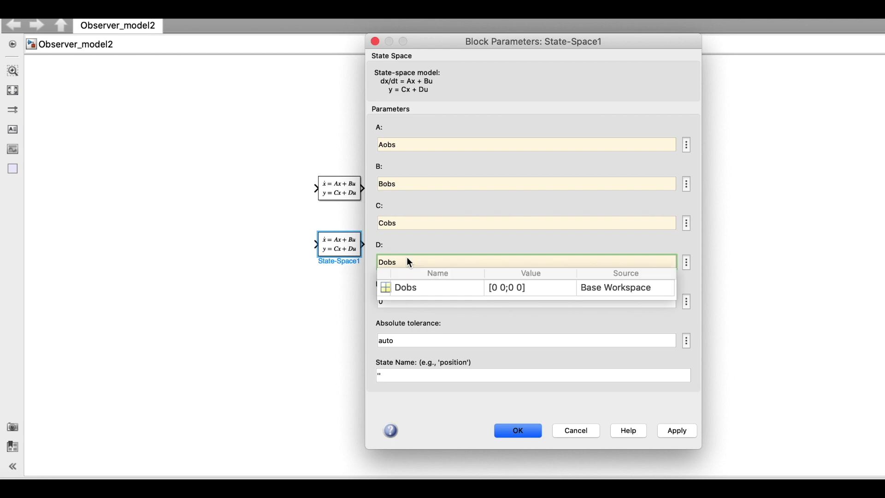
left_click(407, 288)
left_click(518, 430)
Insert a Step block on the input side of the State-Space blocks and a Sum block on their output side
double_click(226, 240)
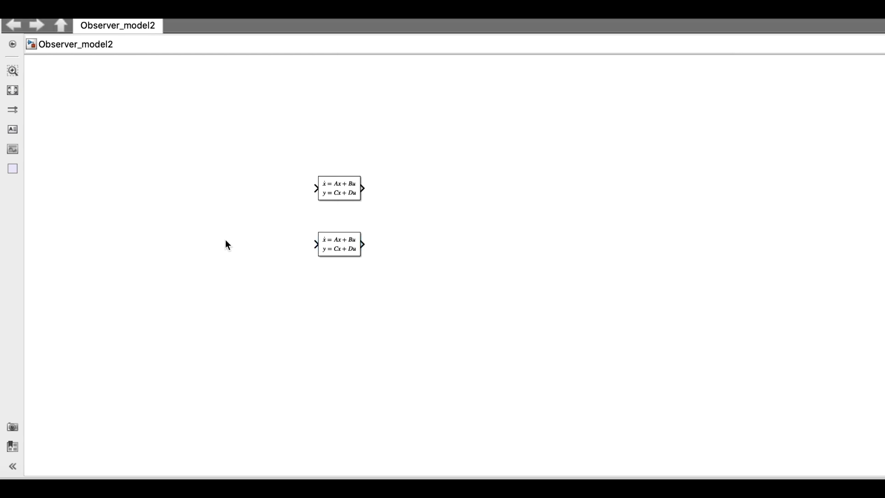
type("ste")
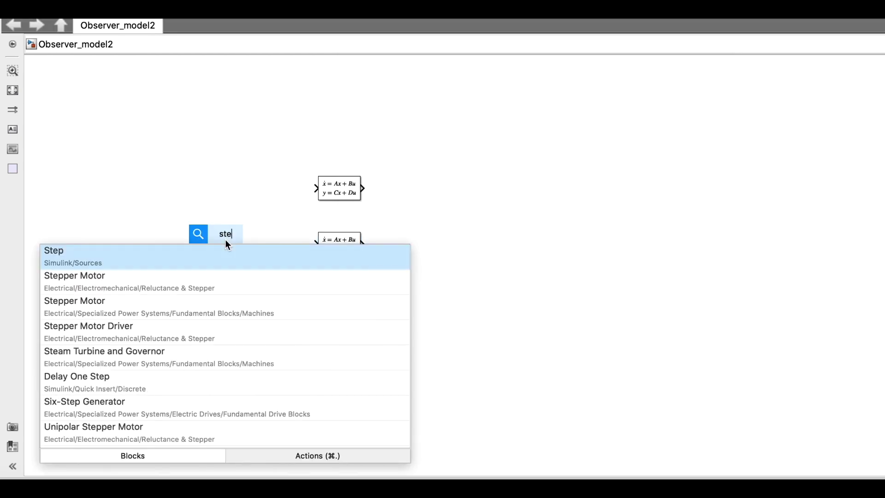
key("Return")
double_click(493, 203)
type("s")
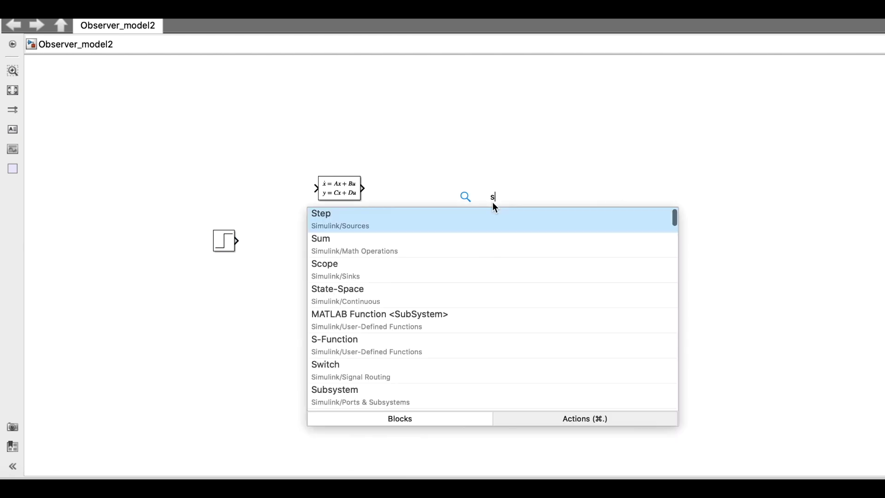
type("um")
key("Return")
Insert a Simulink Scope block below the Sum block
double_click(486, 280)
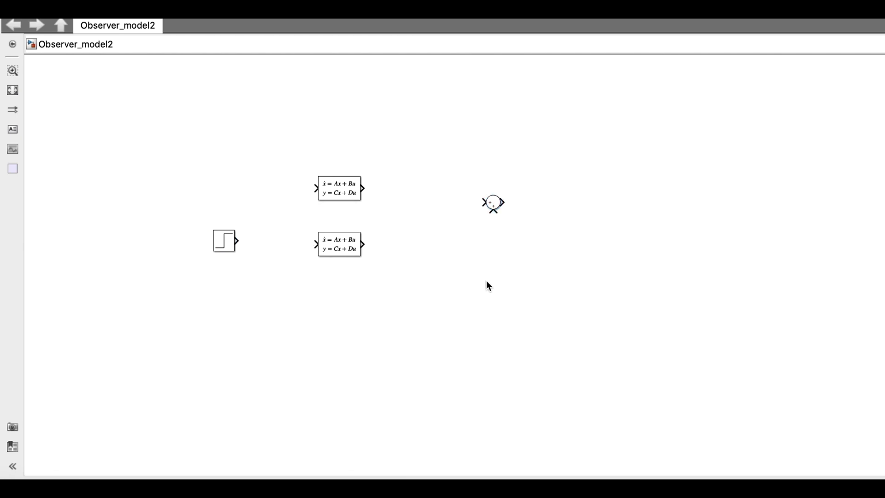
type("scop")
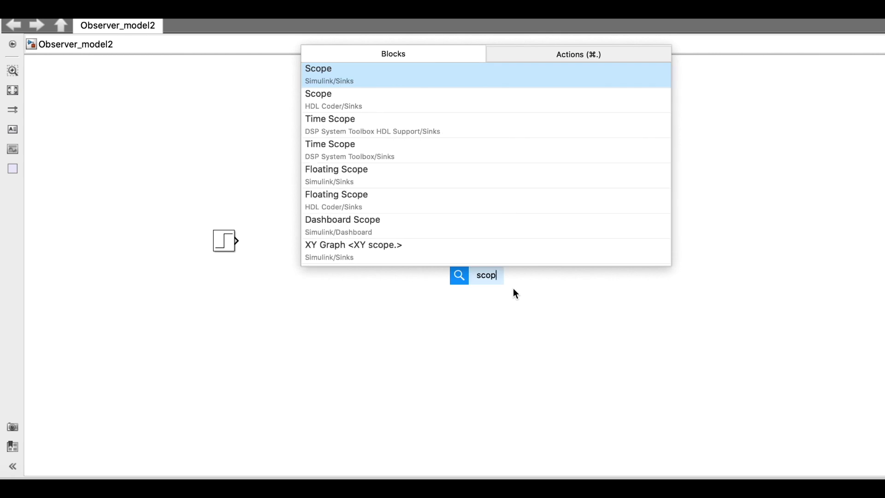
left_click(491, 80)
double_click(273, 305)
type("mux")
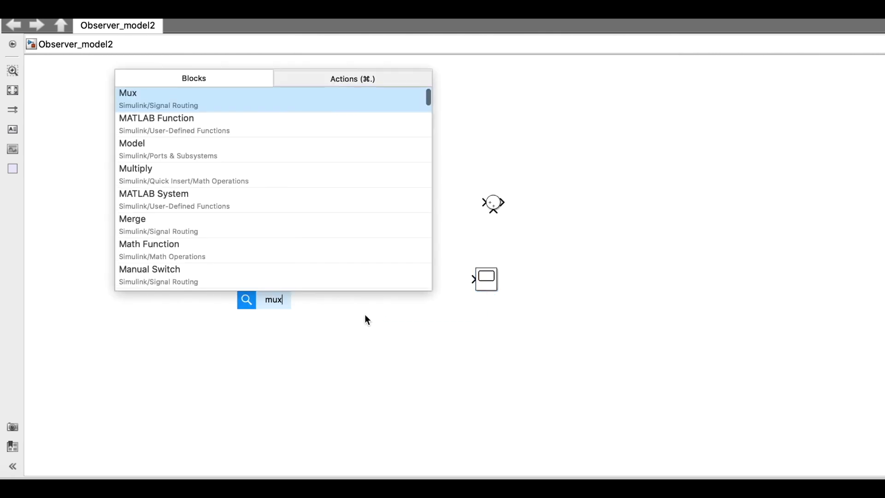
left_click(364, 313)
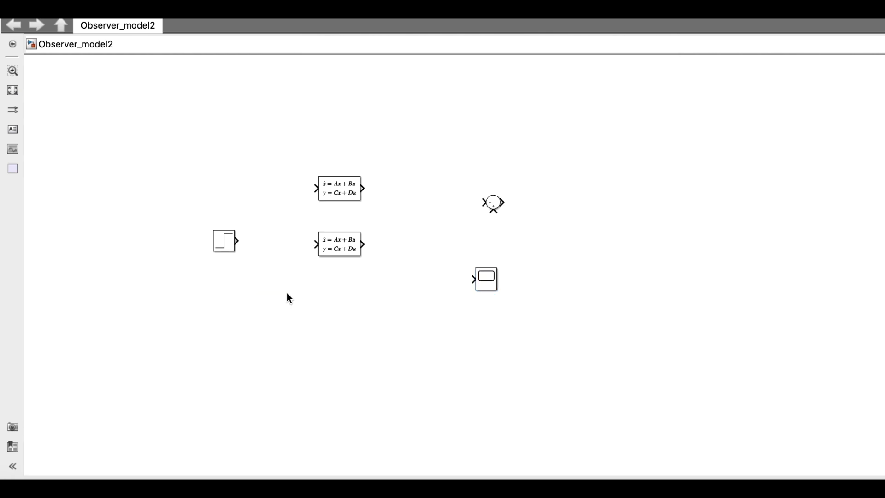
key("super+space")
type("mux")
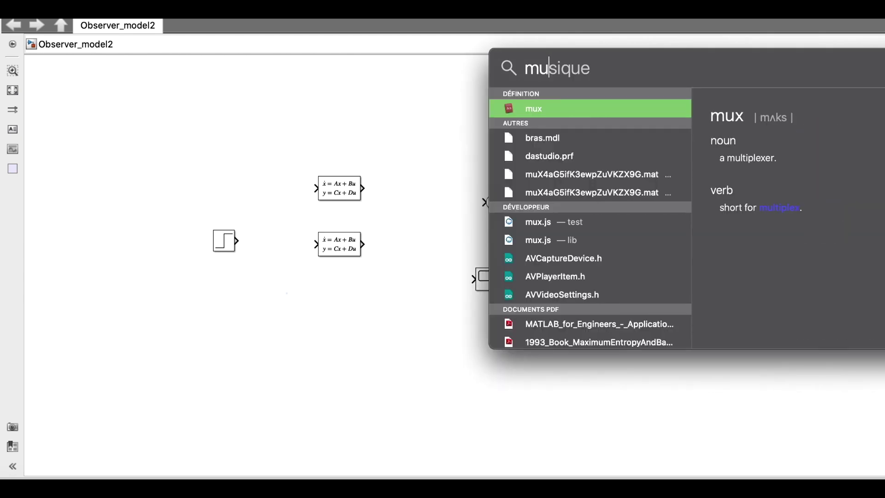
key("Escape")
double_click(310, 292)
type("mux")
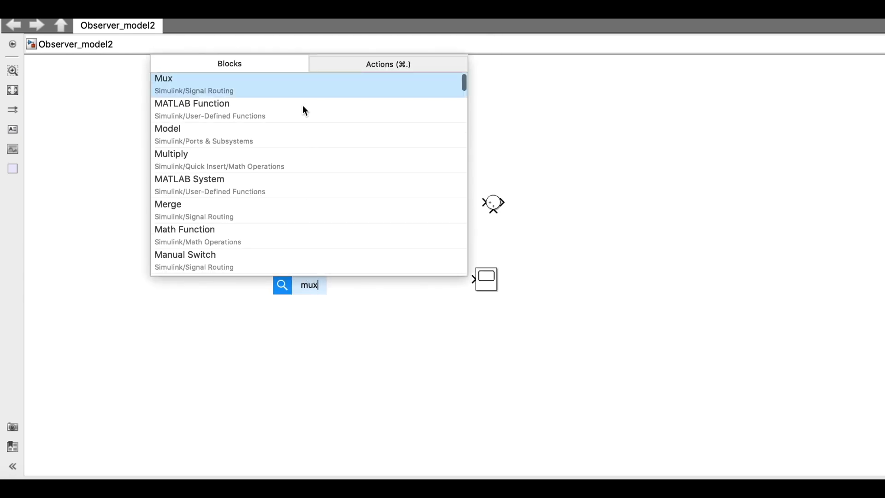
key("Escape")
Insert a Mux block, place it ahead of the lower State-Space block, and connect the Step block to the upper State-Space block
double_click(288, 115)
type("mux")
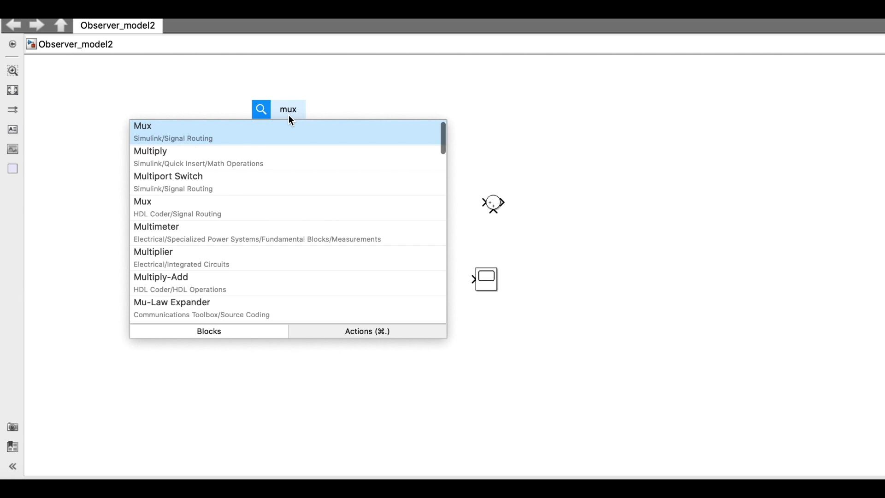
key("Return")
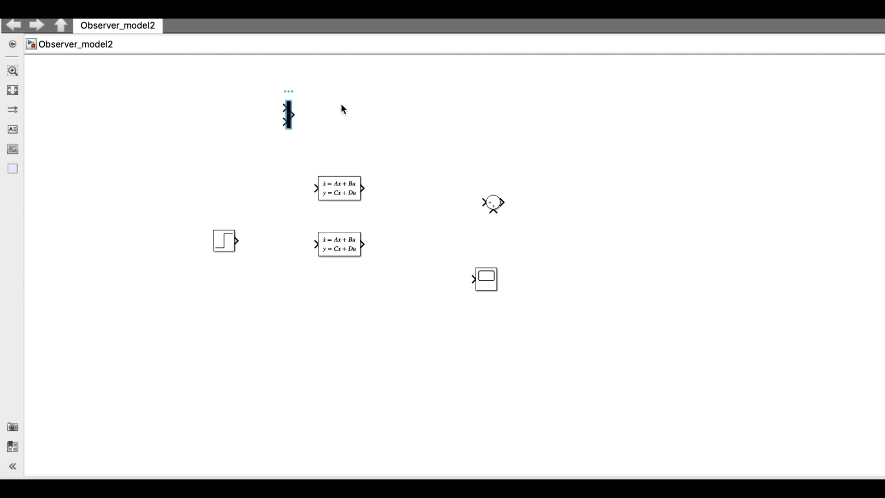
left_click_drag(289, 124, 290, 290)
left_click_drag(234, 247, 327, 182)
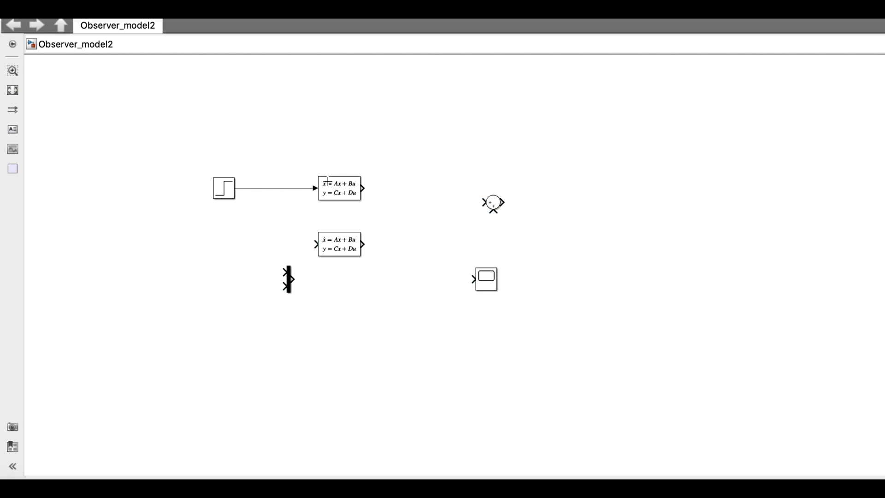
Insert a Gain block after the upper State-Space block and set its gain to C with matrix multiplication K*u
double_click(396, 184)
type("gain")
key("Return")
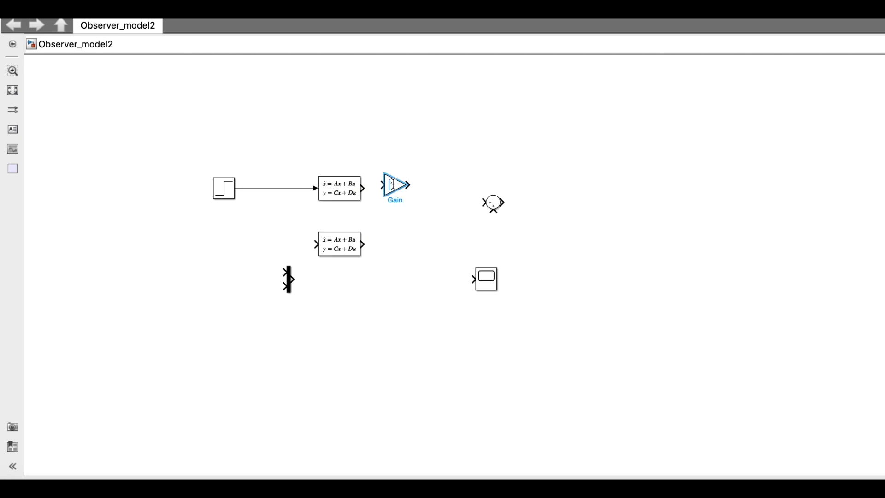
double_click(392, 185)
type("C")
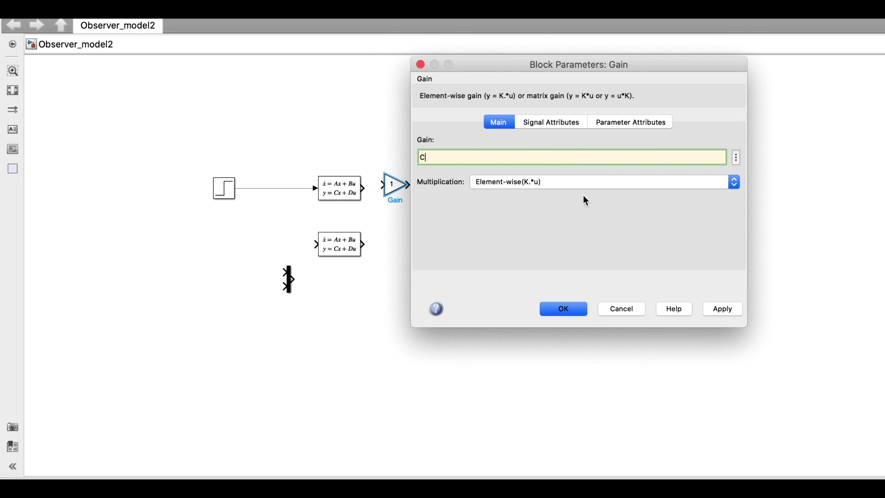
left_click(571, 182)
left_click(563, 192)
left_click(563, 308)
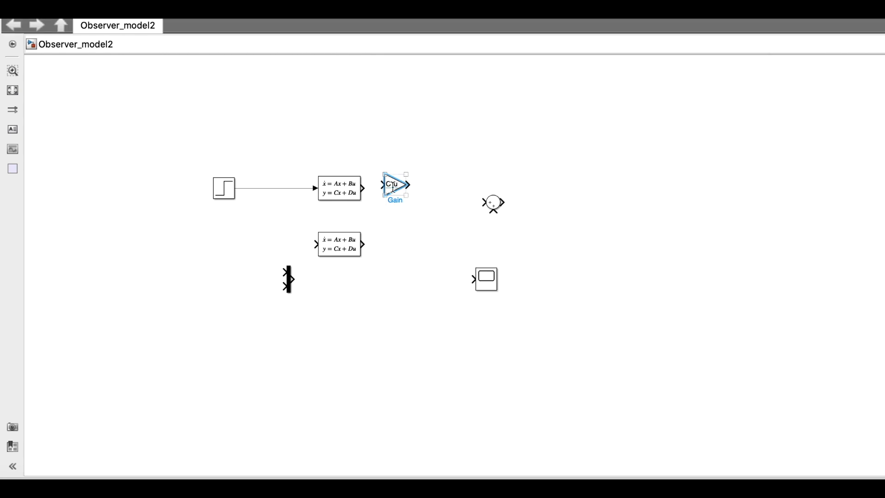
Wire the upper State-Space output through the C gain, and feed the step signal and gain output through the Mux into the lower State-Space block
left_click_drag(394, 189, 435, 193)
mouse_move(450, 188)
left_mouse_down()
mouse_move(296, 323)
mouse_move(282, 287)
mouse_move(286, 188)
left_mouse_up()
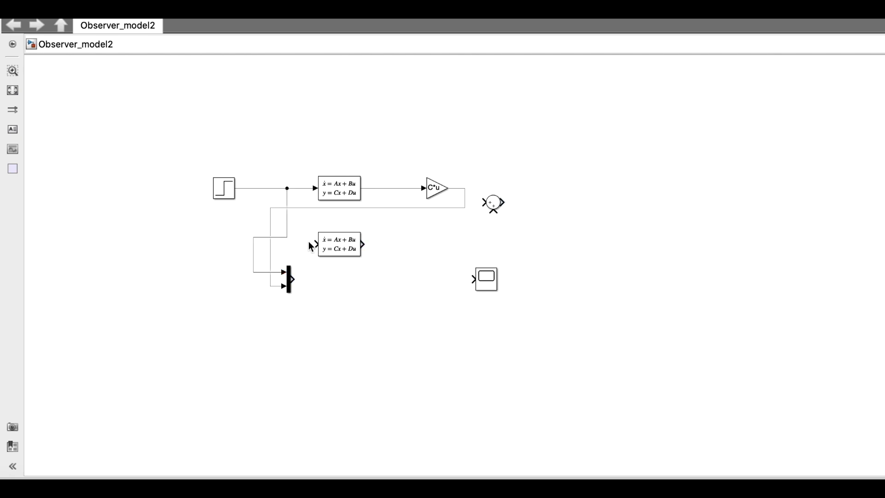
left_click_drag(322, 256, 322, 291)
left_click(292, 280)
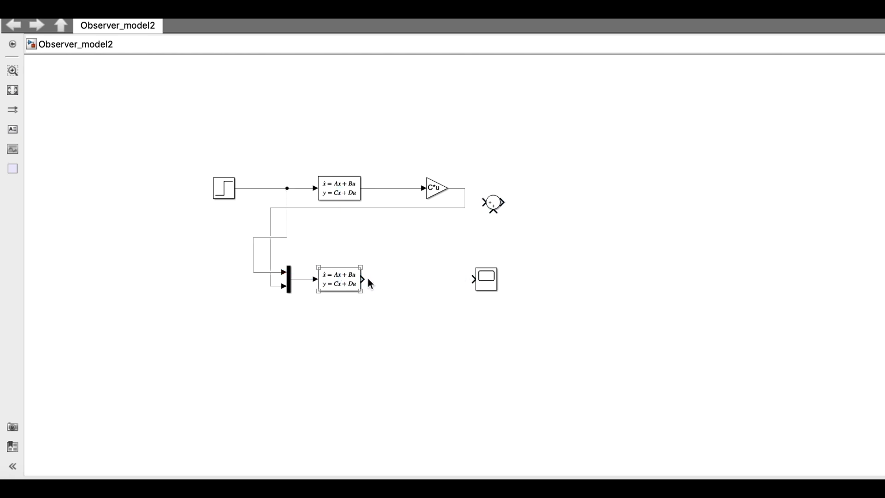
Set the Sum block's list of signs to |+- so that it subtracts its second input
double_click(493, 204)
left_click(533, 202)
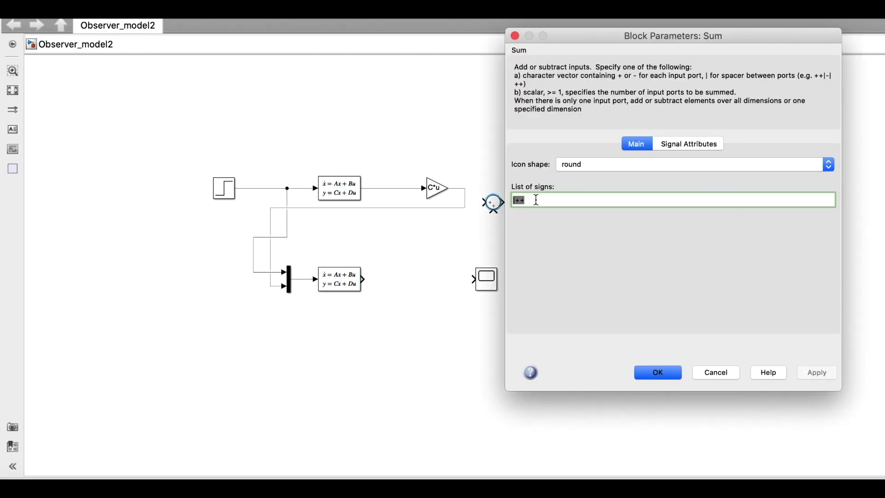
key("BackSpace")
type("-")
key("Return")
Connect the upper and lower State-Space outputs to the Sum block's plus and minus inputs, and its output to the Scope
mouse_move(493, 211)
left_mouse_down()
mouse_move(433, 239)
mouse_move(411, 191)
left_mouse_up()
left_click_drag(363, 279, 434, 240)
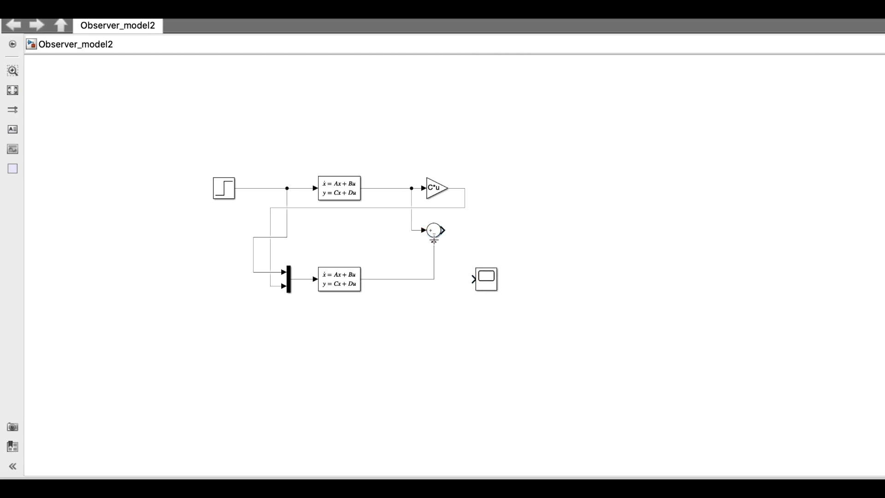
left_click_drag(484, 278, 462, 233)
Simulate the model and examine the difference between system and observer states on the Scope
key("space")
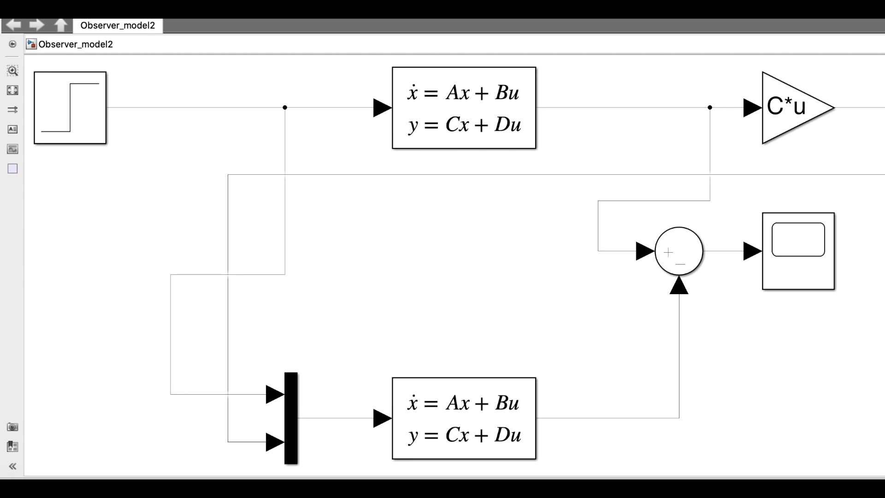
double_click(784, 242)
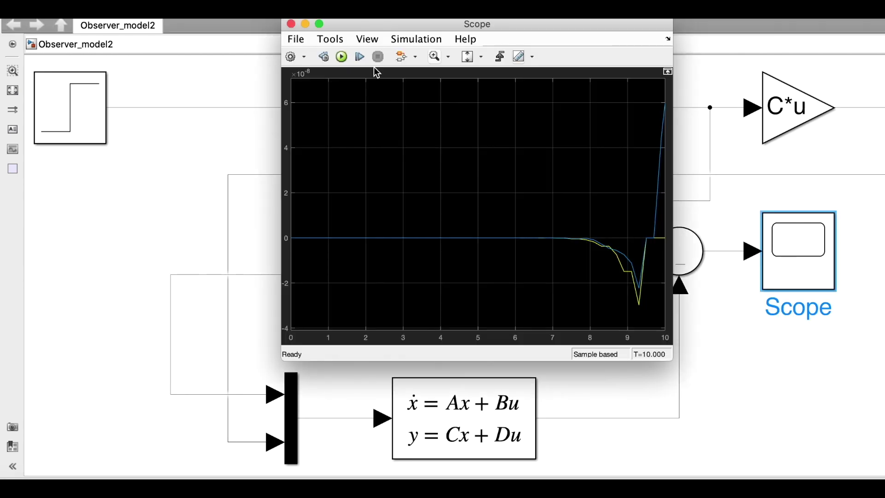
left_click(291, 24)
Set the lower State-Space block's initial conditions to [0.01;0.01]
double_click(463, 417)
double_click(582, 327)
type("[0.01;0.01")
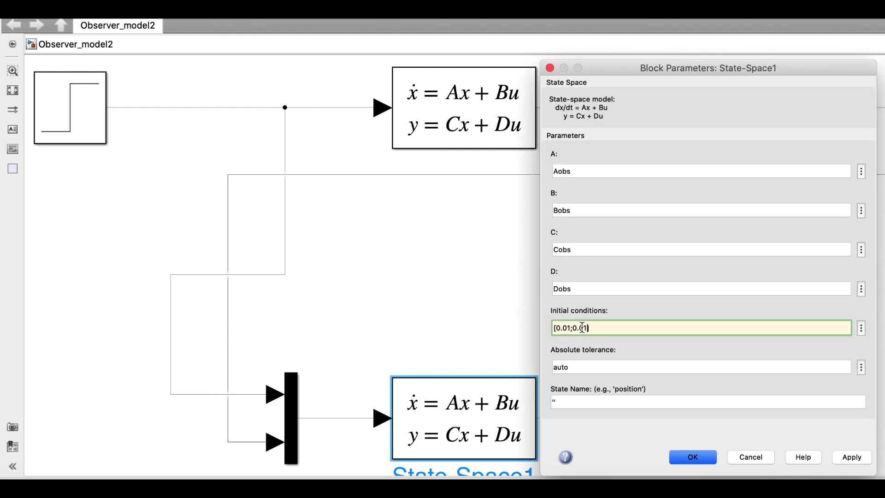
left_click(696, 456)
Simulate the model with the new observer initial conditions and open the Scope to examine the state error
left_click(567, 233)
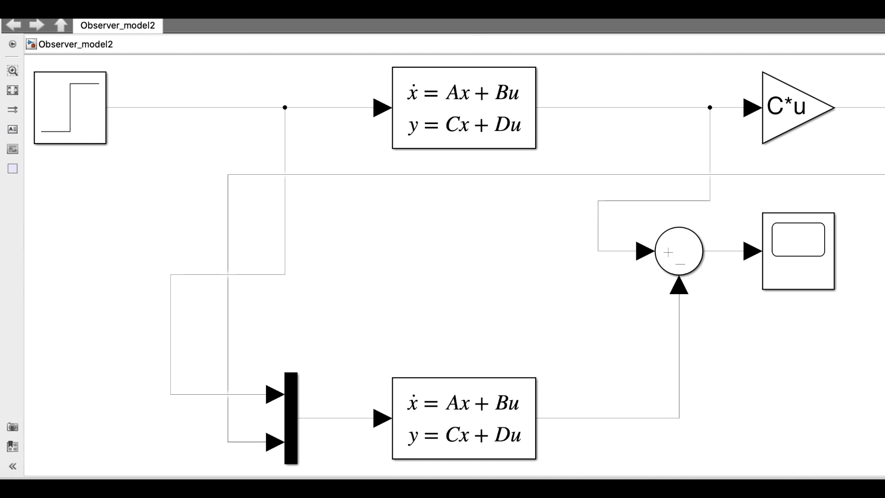
double_click(795, 240)
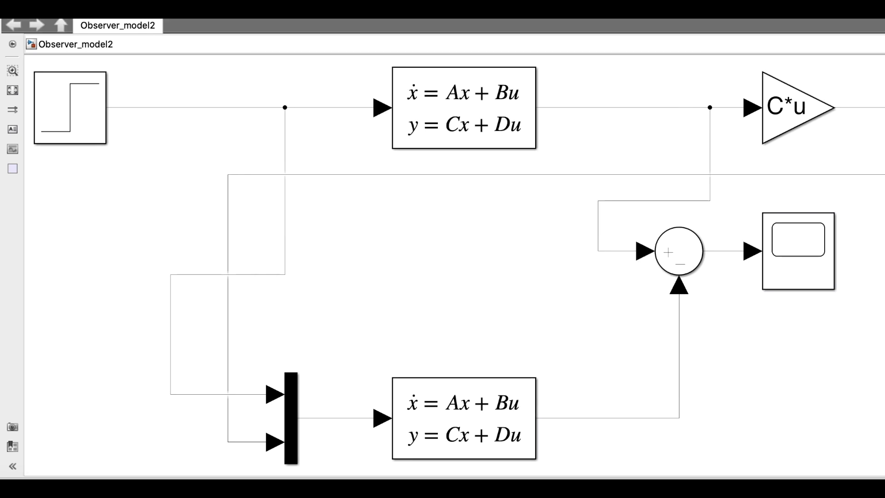